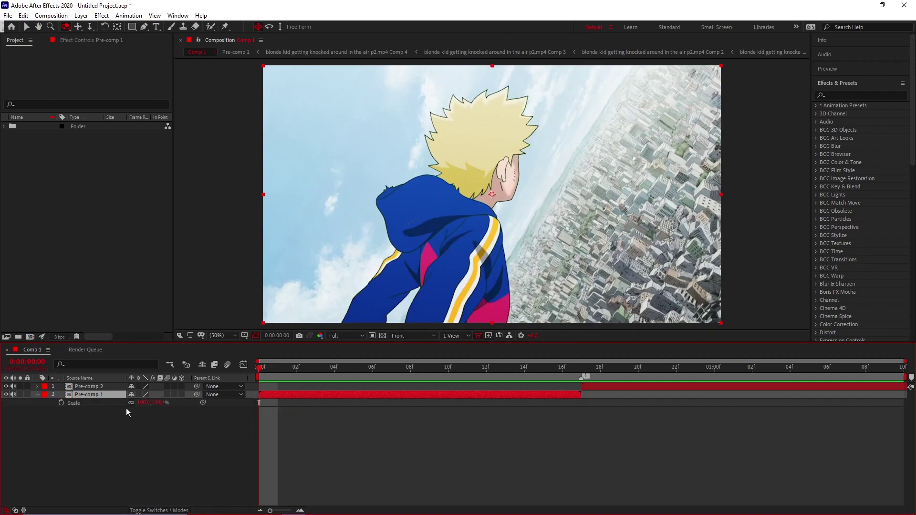
Step: Add a scale keyframe to Pre-comp 1 and move it to the clip's end at frame 17
left_click(61, 403)
left_click_drag(259, 405, 578, 406)
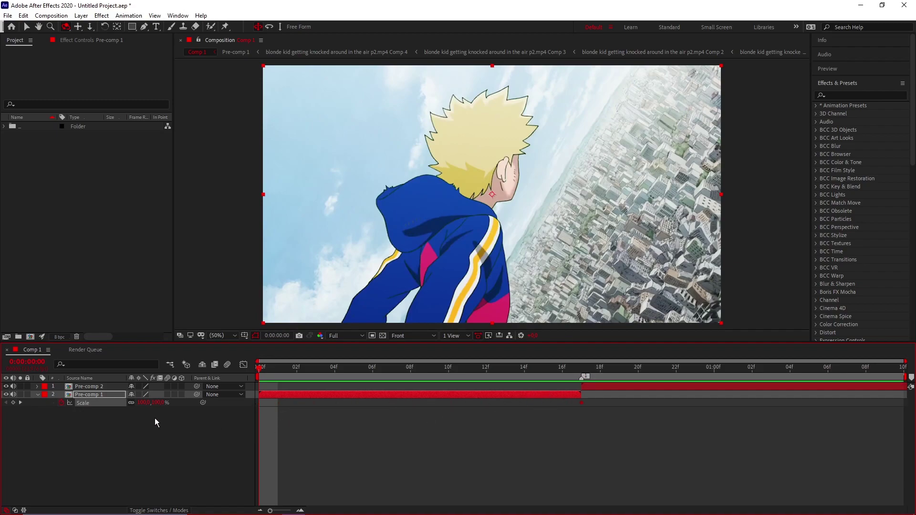
left_click_drag(279, 370, 540, 399)
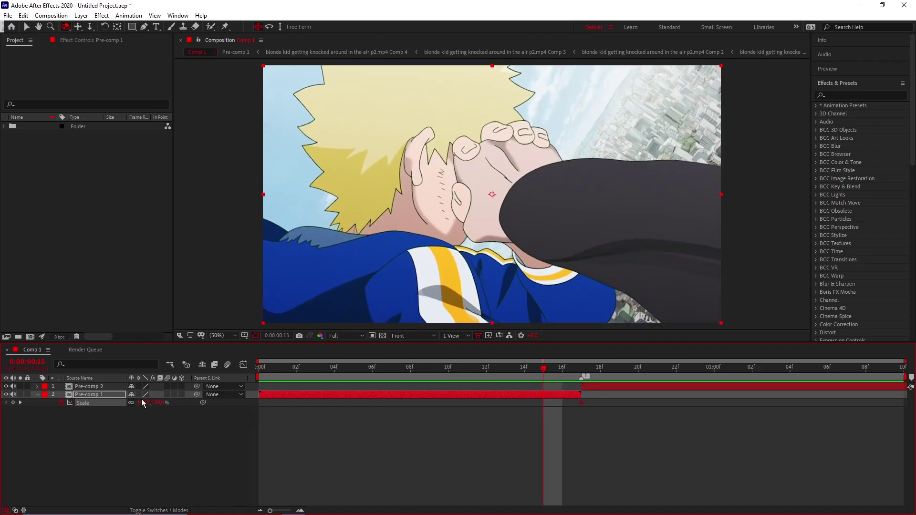
left_click_drag(390, 368, 239, 388)
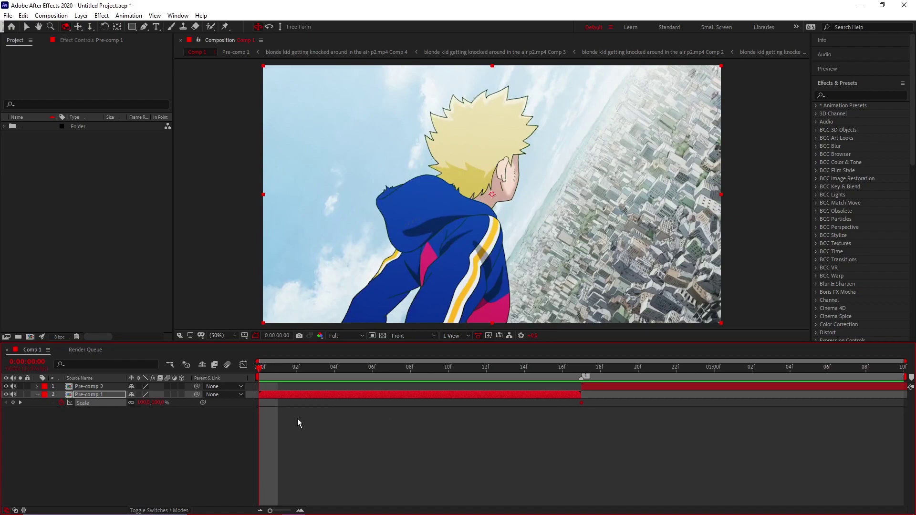
Step: Set Pre-comp 1's scale to 300% at the first frame and apply Easy Ease to its scale keyframes
left_click(144, 403)
type("300")
key("Return")
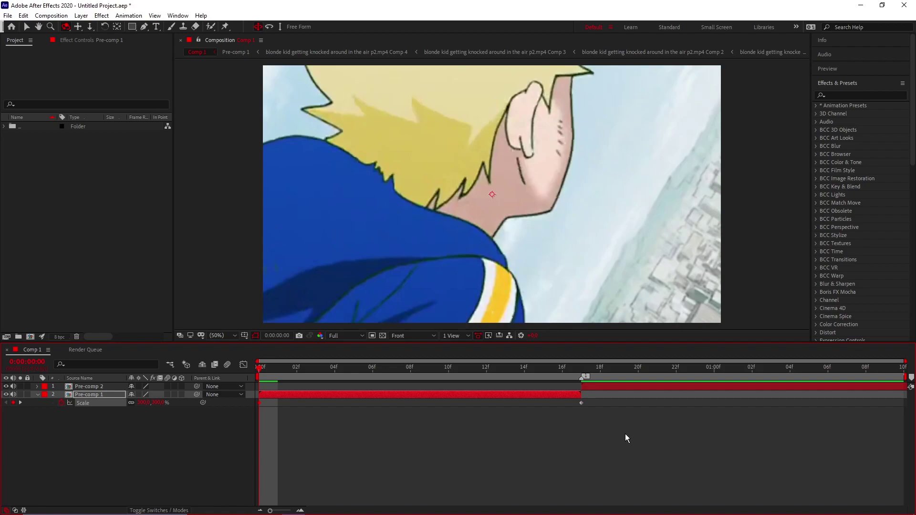
key("F9")
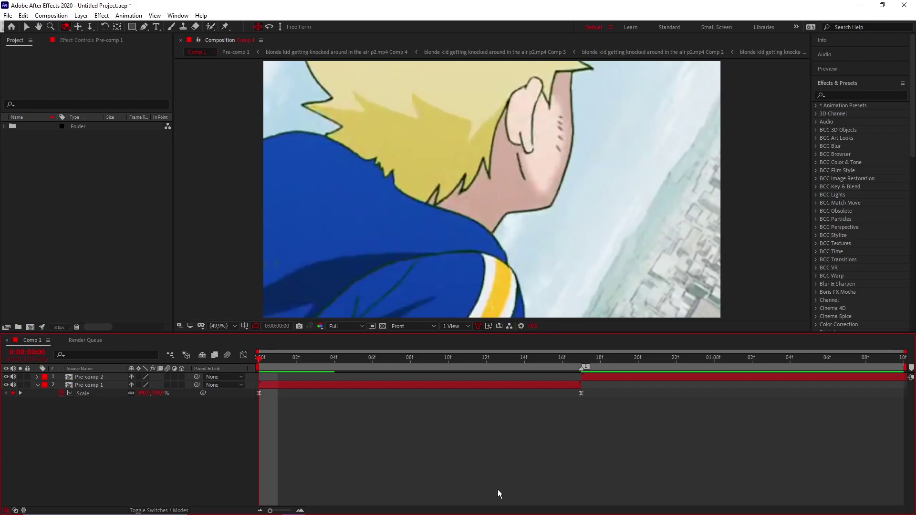
Step: Reshape Pre-comp 1's scale curve in the graph editor into a steep initial drop with a long, flat ease-out
left_click(260, 393)
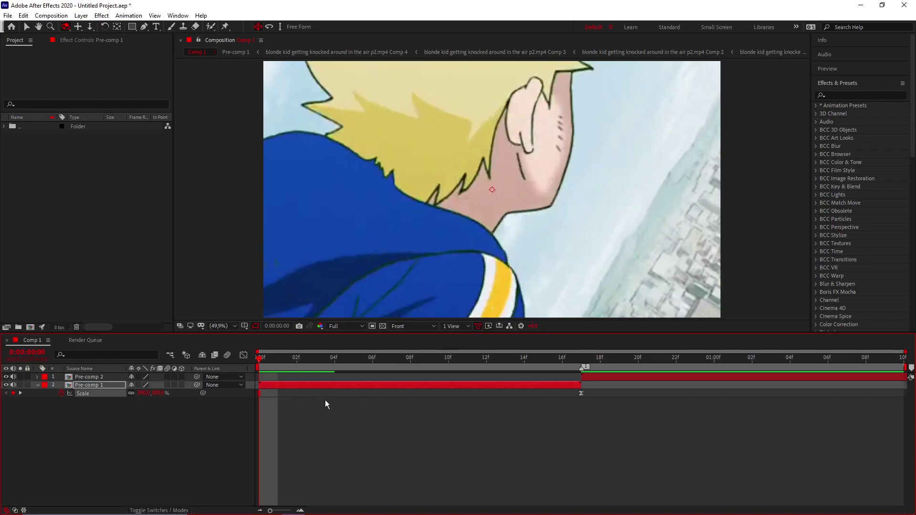
left_click(243, 355)
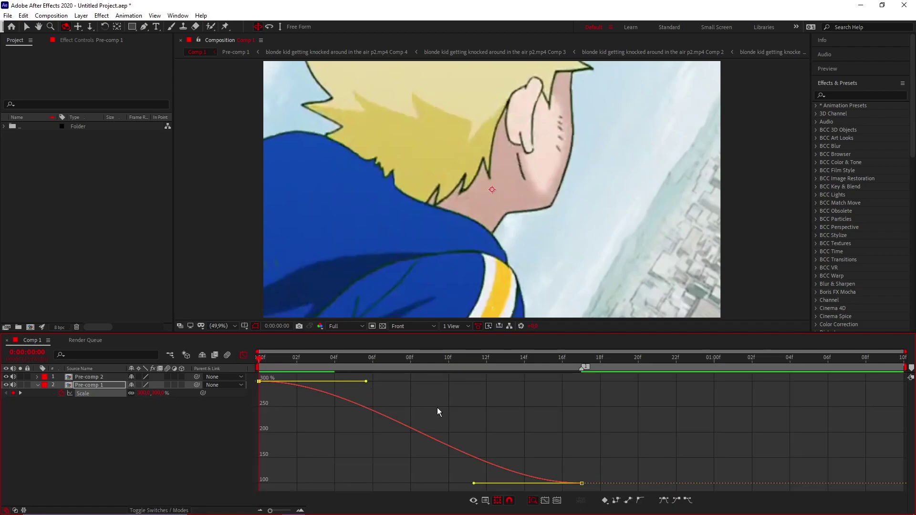
left_click_drag(366, 381, 264, 479)
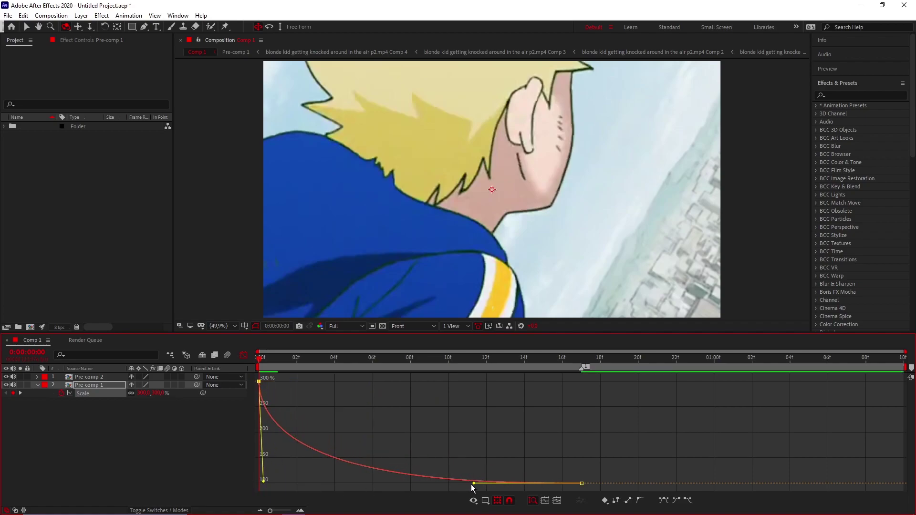
left_click_drag(474, 485, 265, 489)
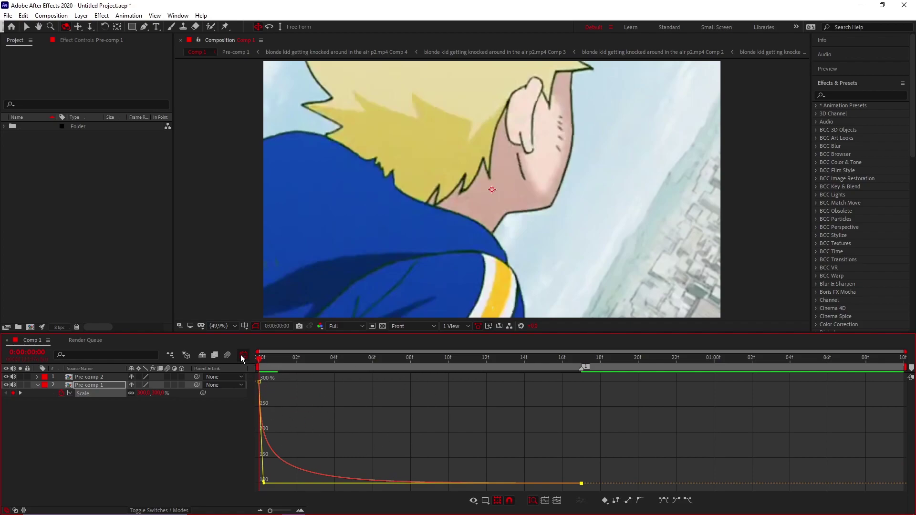
left_click(243, 356)
Step: Preview the composition from the start to check Pre-comp 1's scale animation
mouse_move(270, 363)
left_mouse_down()
mouse_move(302, 375)
mouse_move(260, 371)
left_mouse_up()
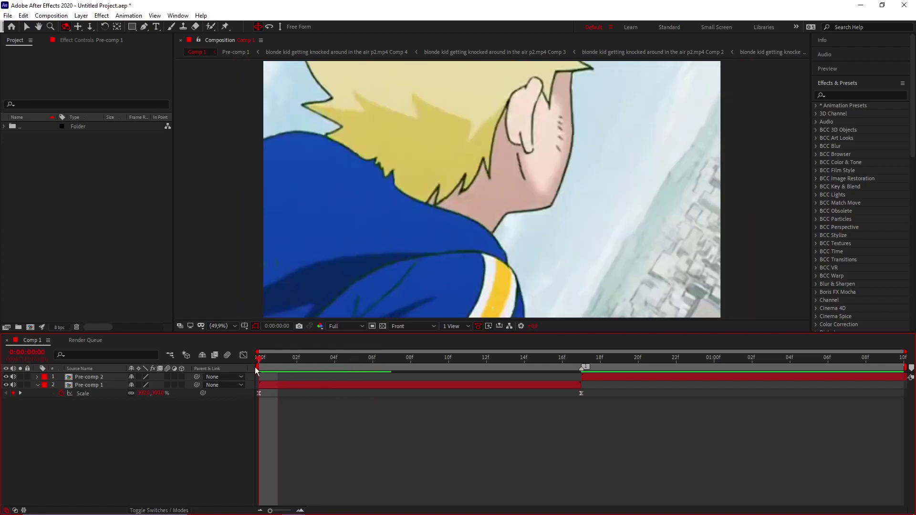
key("space")
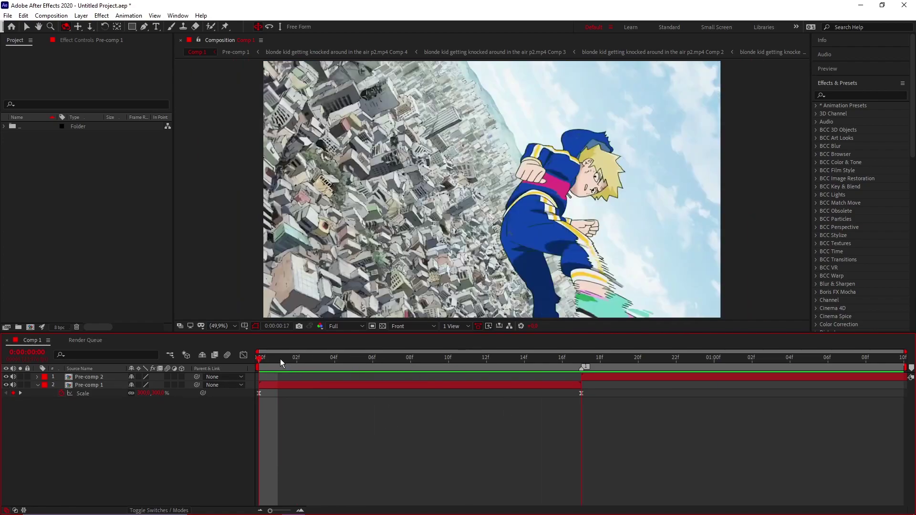
key("space")
Step: Try Pre-comp 1's end scale keyframe at frame 10, preview the shorter zoom, and undo the keyframe move
left_click_drag(623, 395, 239, 391)
left_click_drag(582, 395, 446, 414)
left_click(446, 414)
key("space")
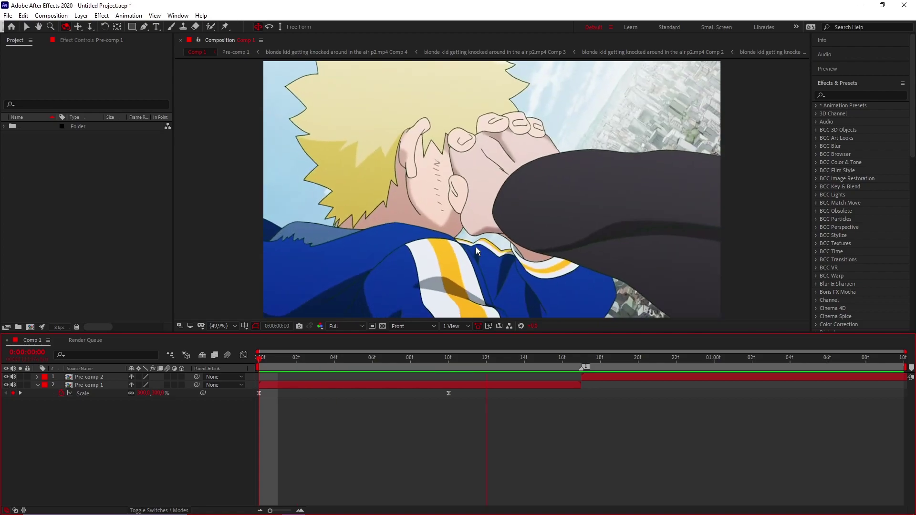
key("space")
key("ctrl+z")
key("ctrl+z")
Step: Replay the composition to review the cut between the two clips, with Pre-comp 2 selected
left_click(354, 422)
key("space")
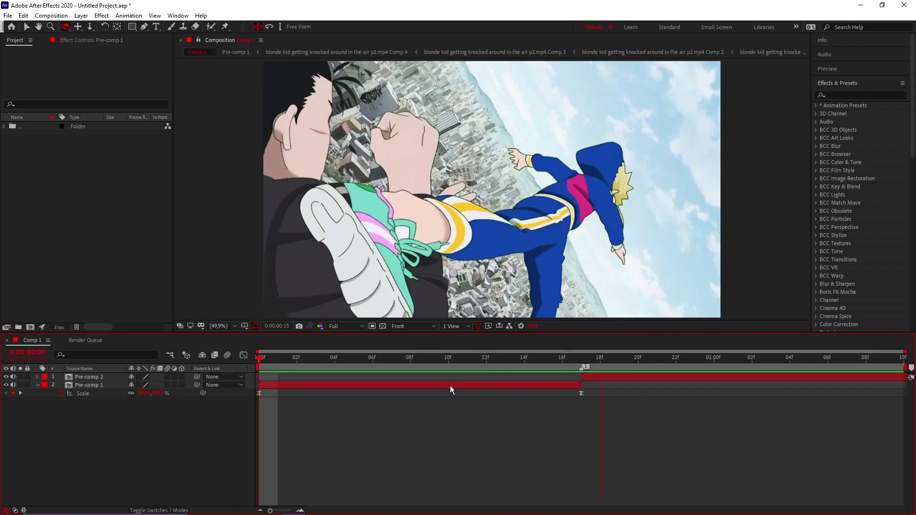
left_click_drag(331, 363, 477, 359)
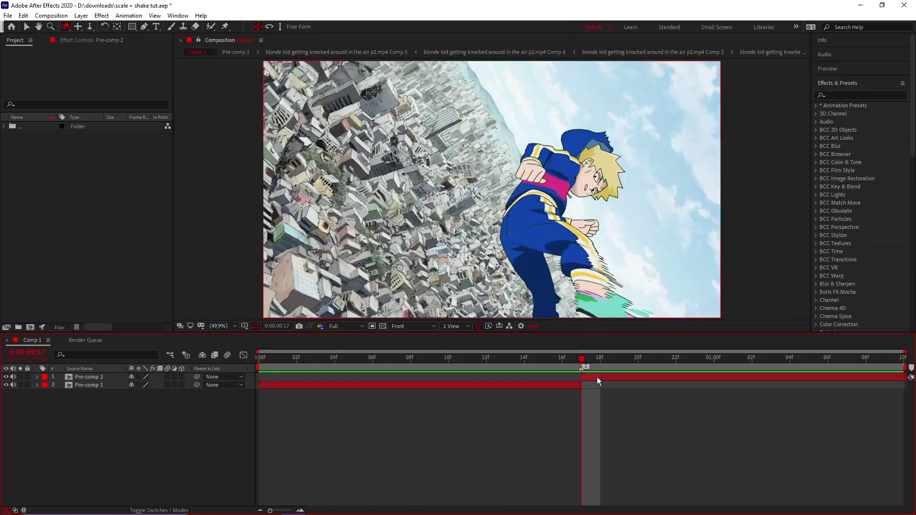
left_click(597, 377)
left_click_drag(574, 367, 772, 378)
key("space")
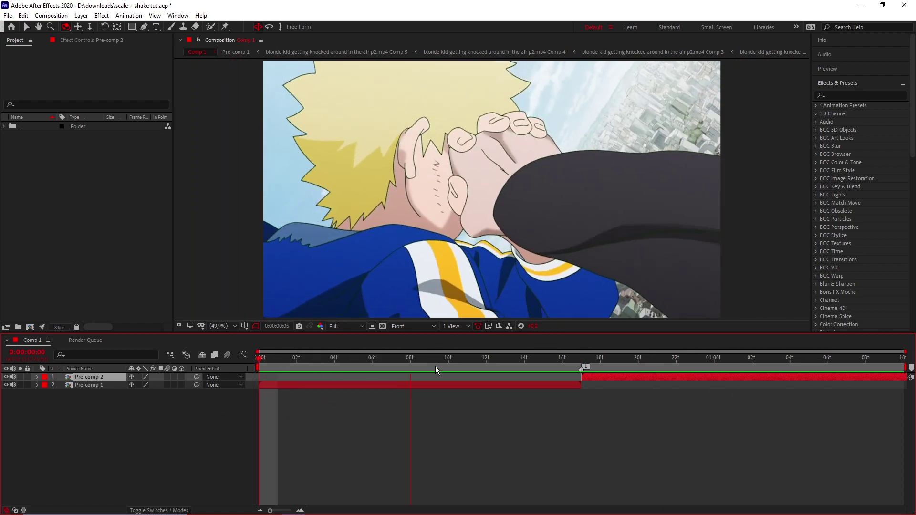
key("space")
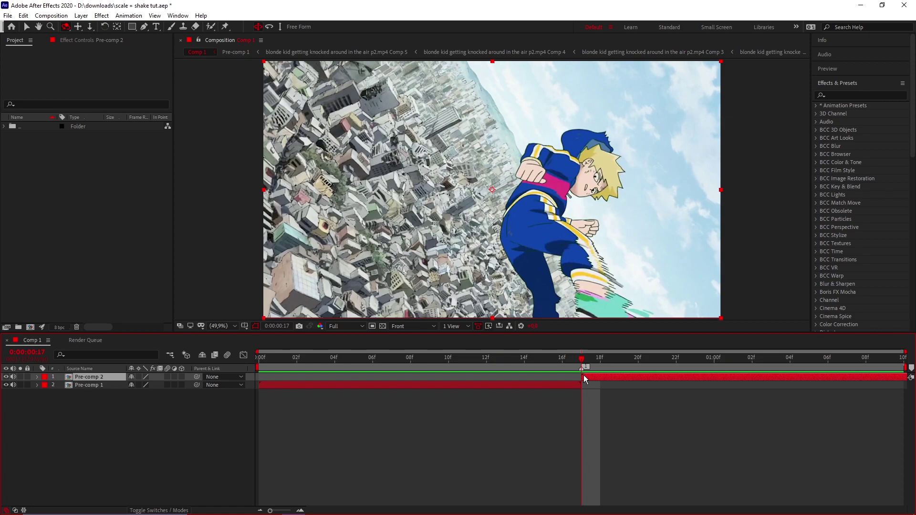
Step: Add a 110% scale keyframe to Pre-comp 2 and move it to the end of the clip
key("s")
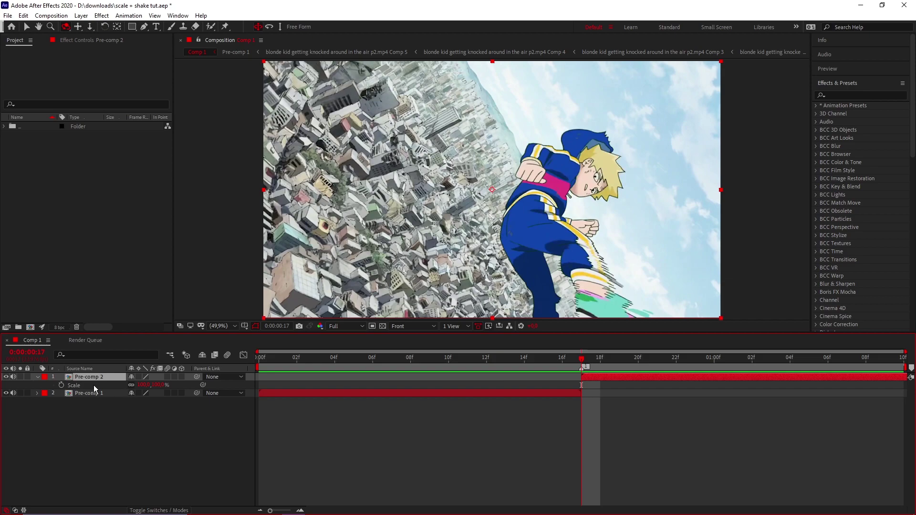
left_click(61, 385)
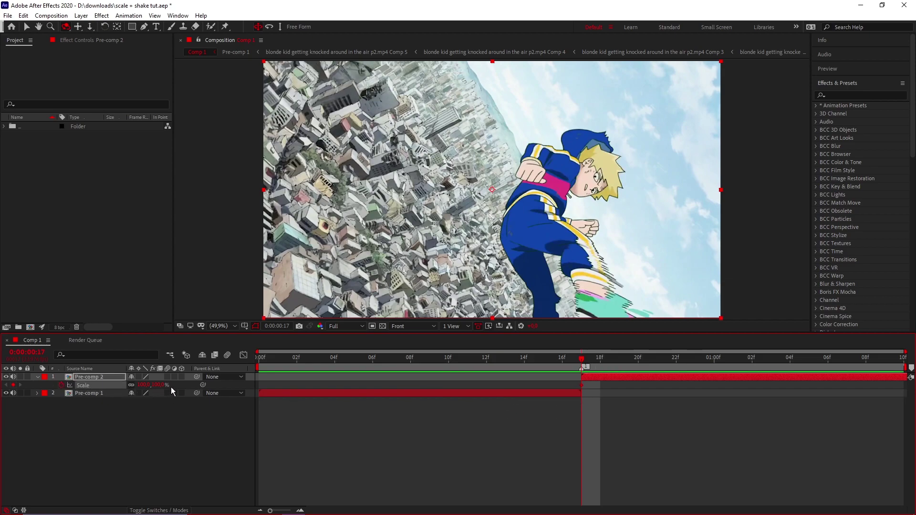
left_click(144, 385)
type("110")
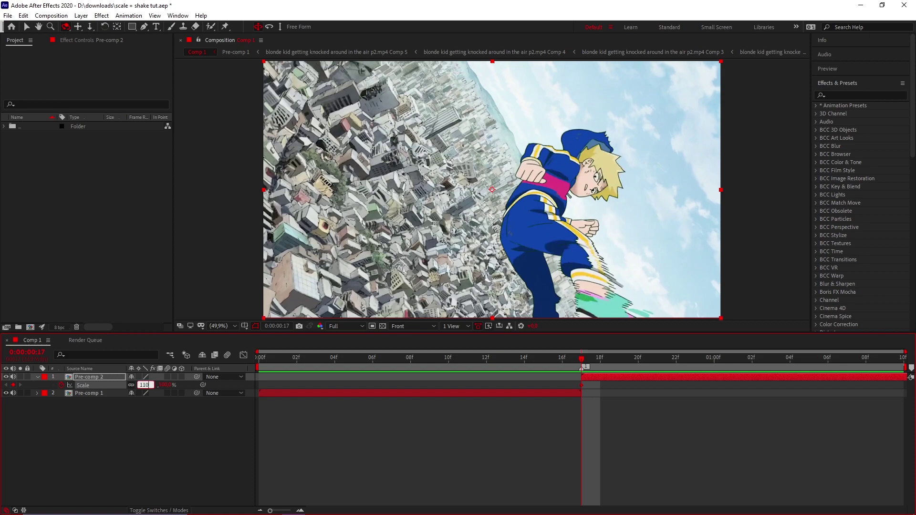
key("Return")
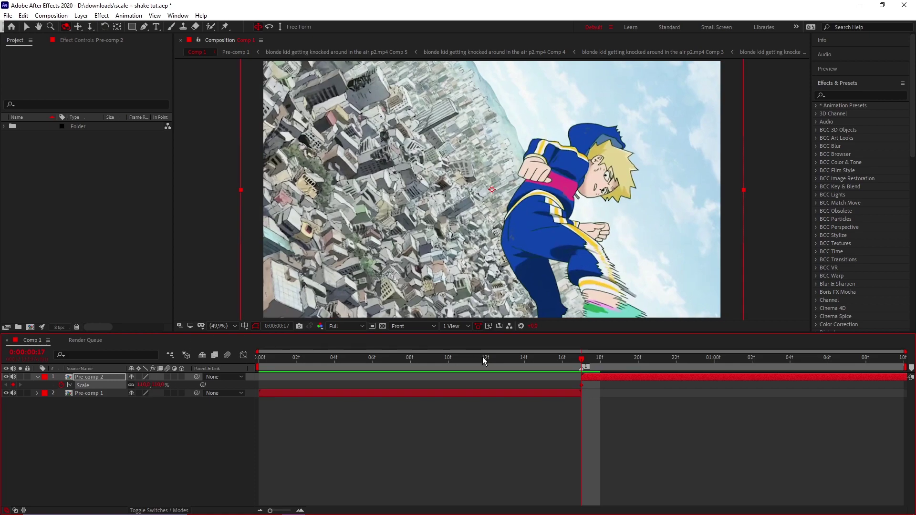
left_click_drag(582, 385, 907, 403)
Step: Set Pre-comp 2's scale to 60% at its first frame, frame 17
left_click(151, 386)
type("60")
key("Return")
left_click(623, 422)
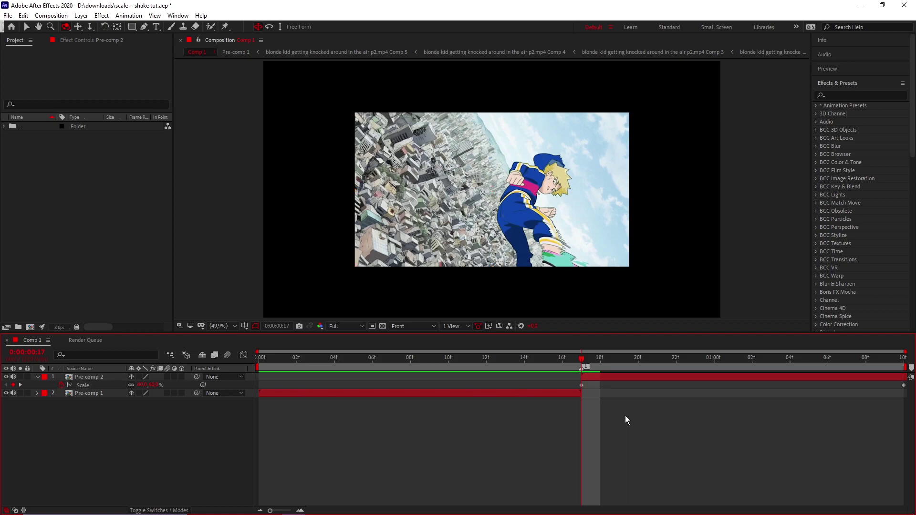
Step: Ease Pre-comp 2's scale keyframes and reshape their curve into a steep initial rise with a long, flat ease-out
left_click_drag(566, 382, 911, 396)
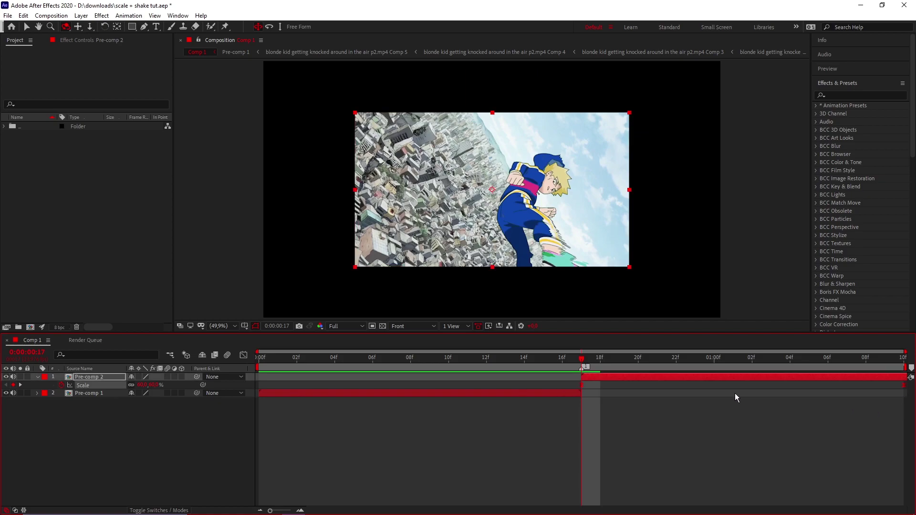
left_click(244, 355)
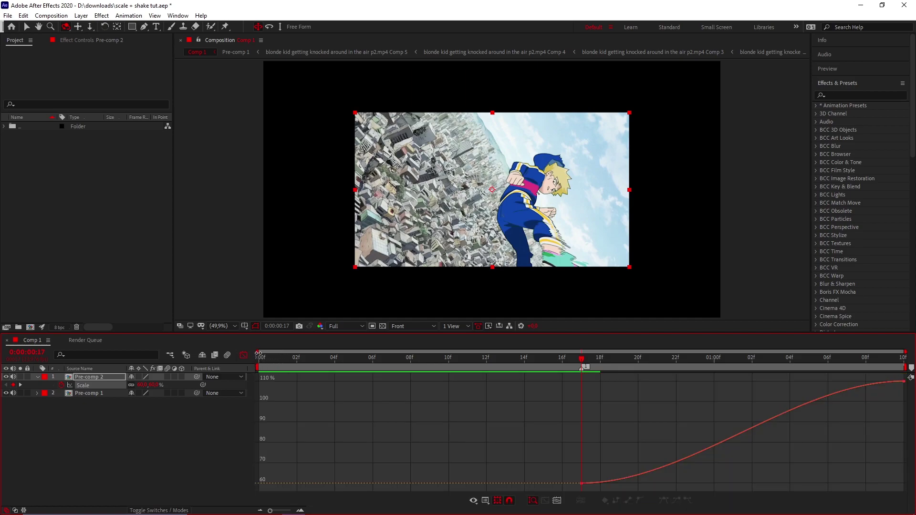
left_click(582, 483)
left_click_drag(690, 485, 586, 383)
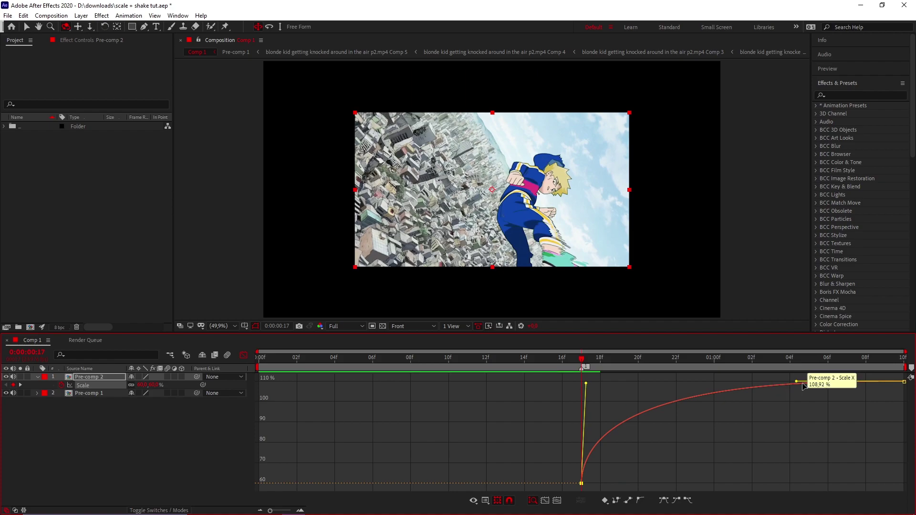
left_click_drag(797, 381, 587, 391)
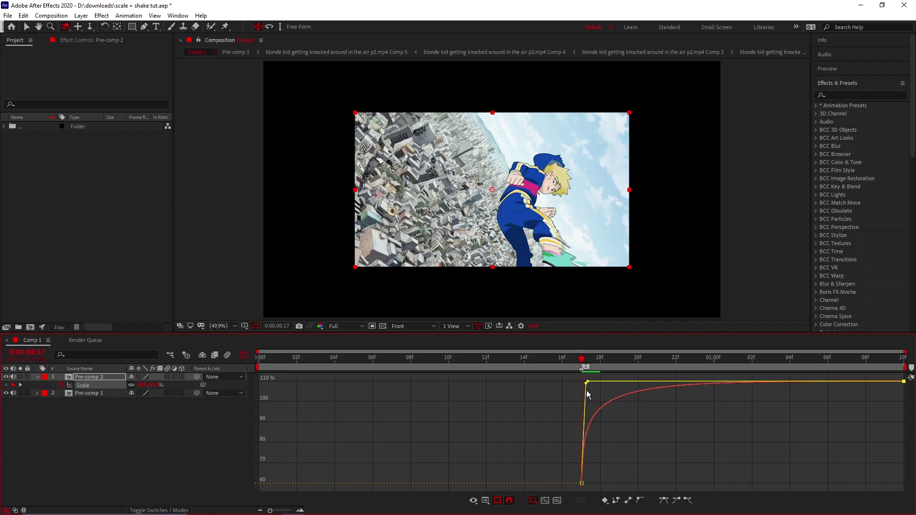
key("shift+F3")
left_click(622, 425)
Step: Preview the composition to check Pre-comp 2's zoom after the cut
left_click(605, 357)
key("space")
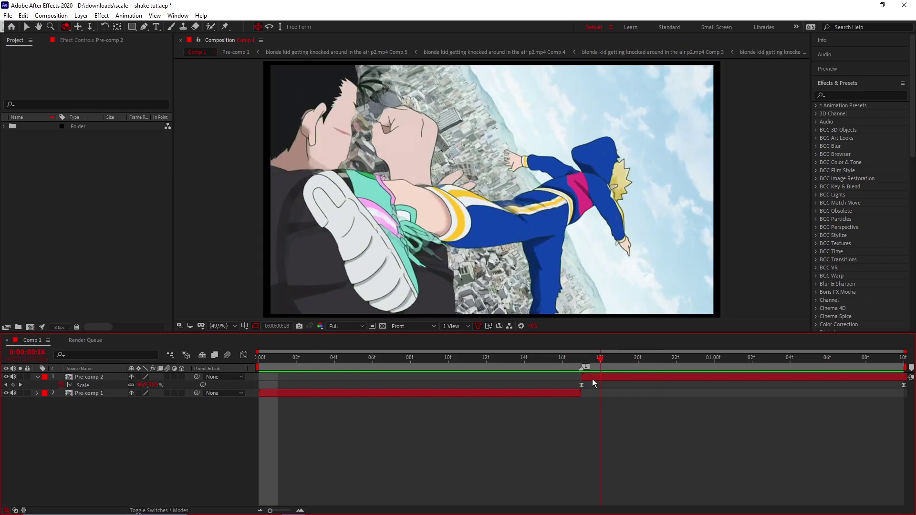
key("space")
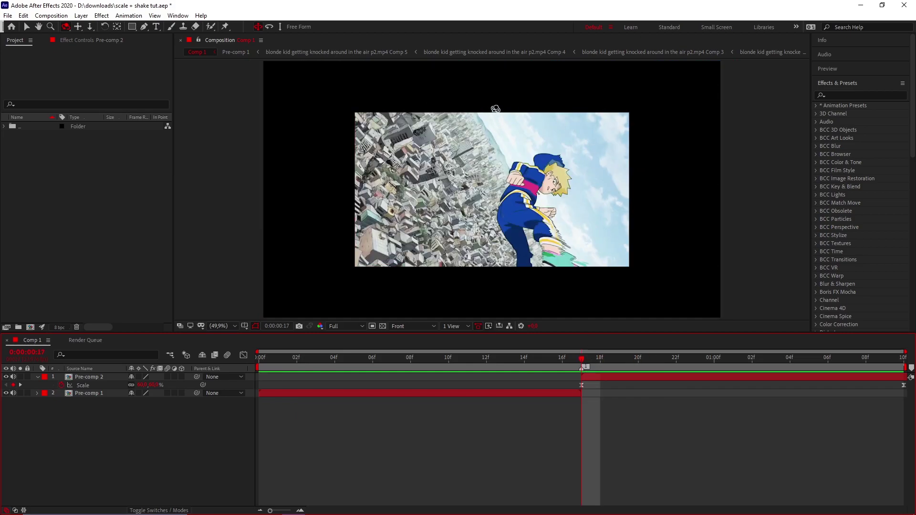
Step: Find the Motion Tile effect and apply it to Pre-comp 2
left_click(27, 27)
left_click(833, 95)
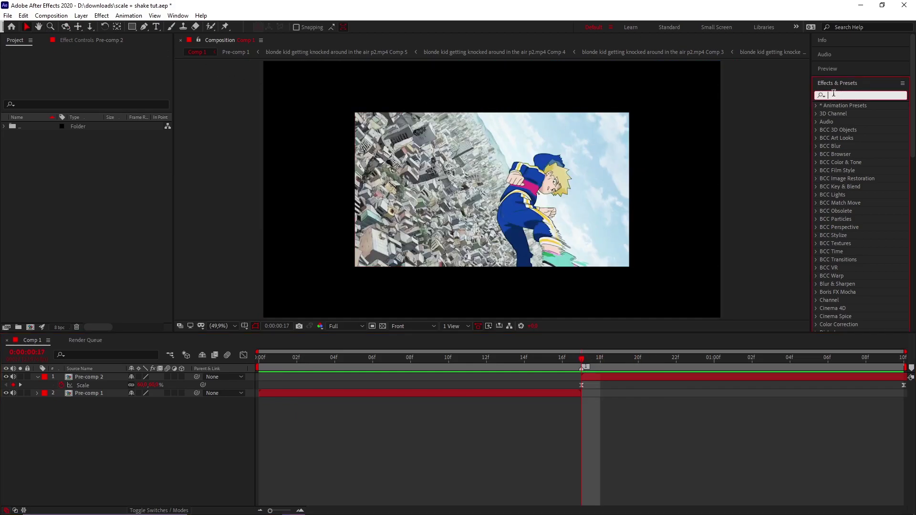
type("motion")
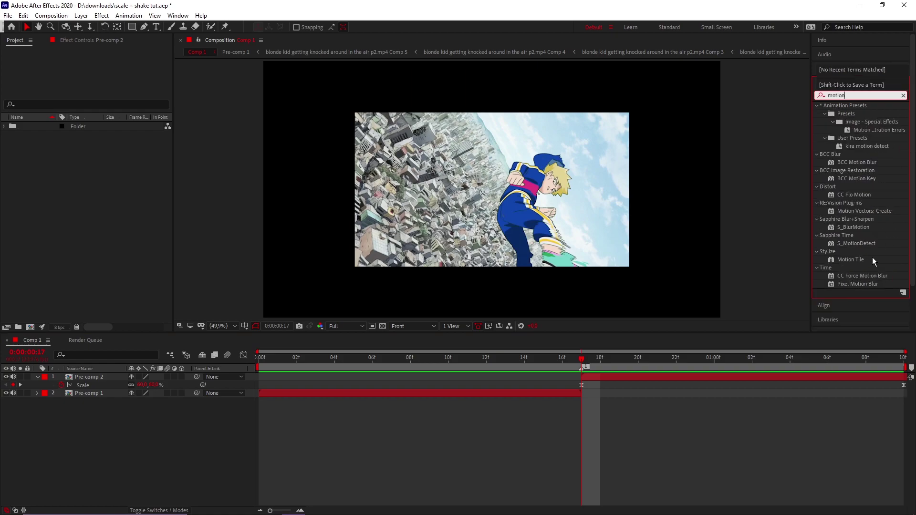
left_click_drag(861, 260, 639, 378)
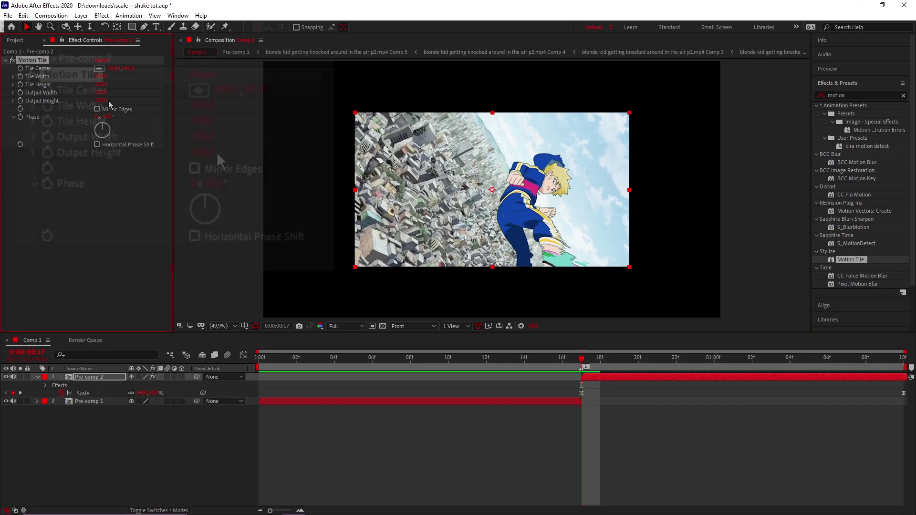
Step: Set Motion Tile's output width and output height to 300 and enable Mirror Edges on Pre-comp 2
left_click(101, 92)
type("300")
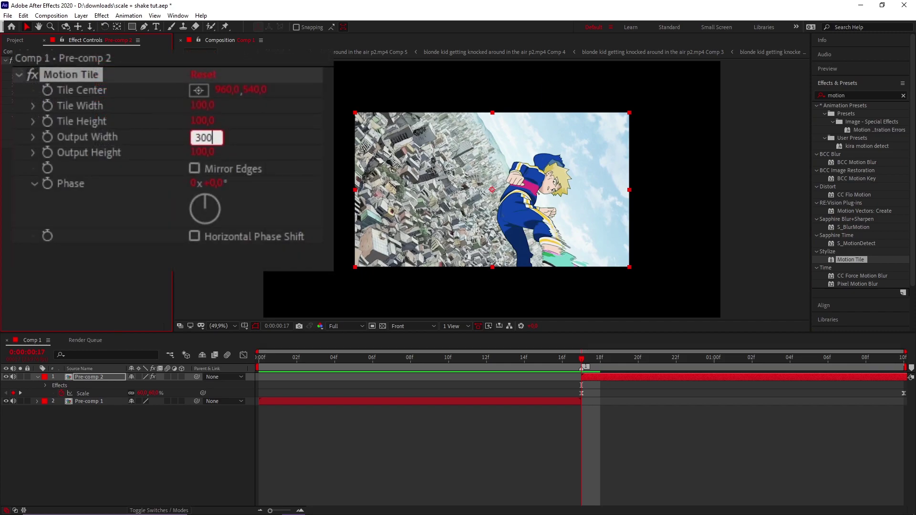
key("Return")
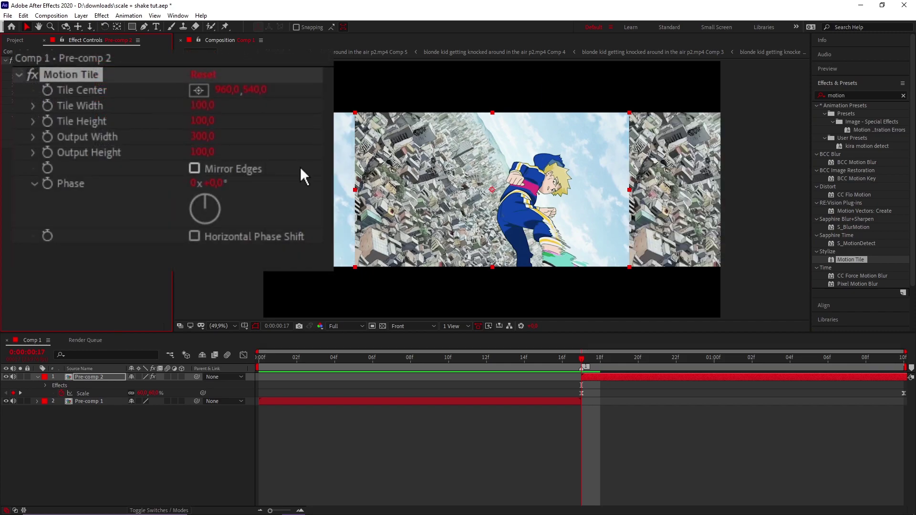
left_click(193, 152)
type("300")
key("Return")
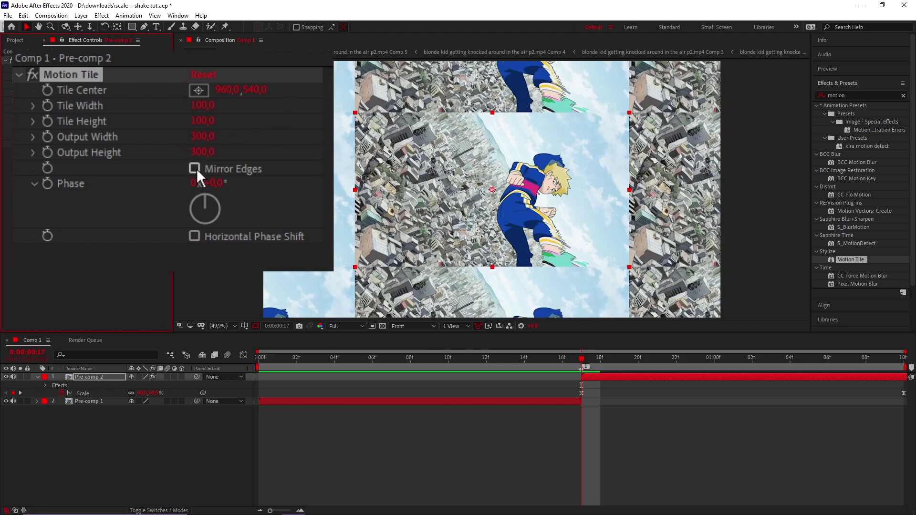
left_click(193, 167)
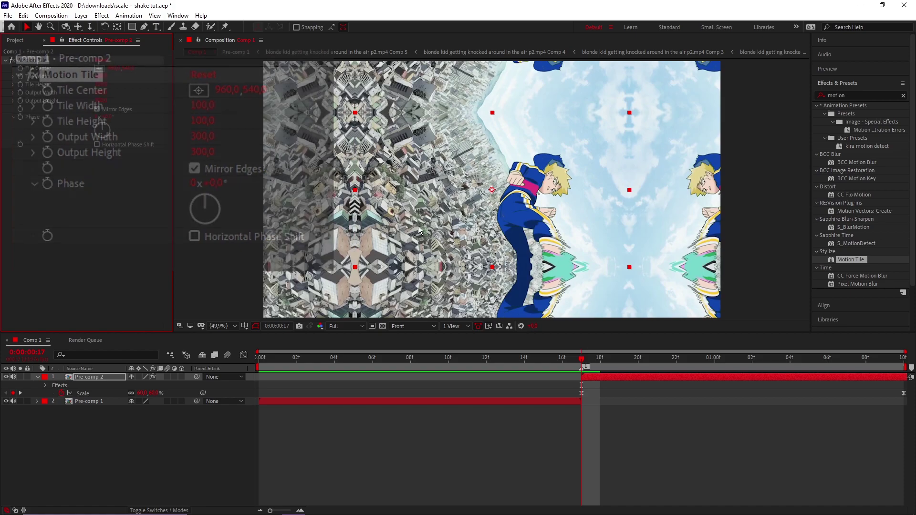
left_click(624, 415)
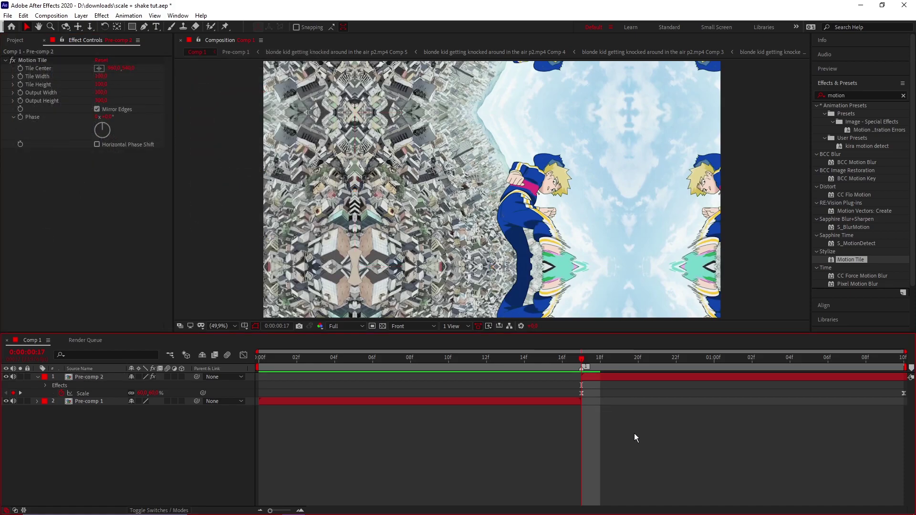
Step: Collapse Pre-comp 2's keyframes and preview the composition from the first frame
key("u")
left_click_drag(586, 354, 246, 388)
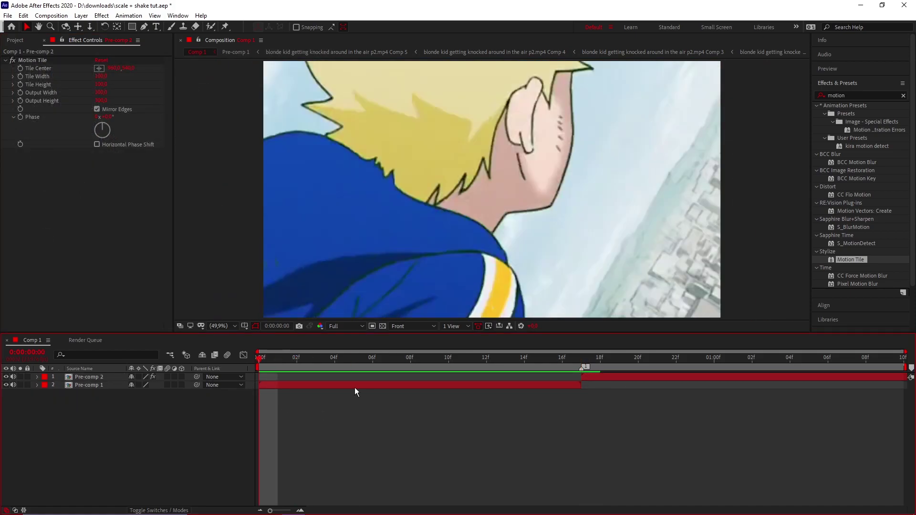
key("space")
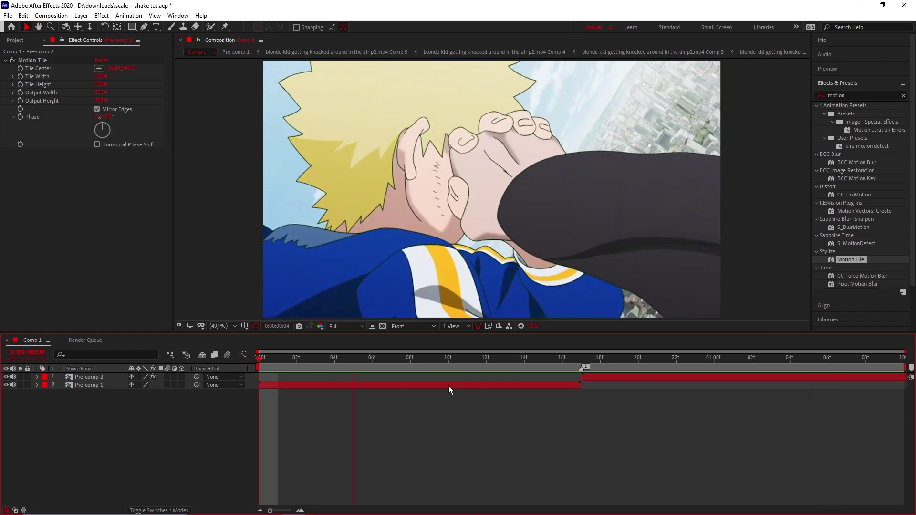
key("space")
Step: Add an adjustment layer above both pre-comps and move the current time to the cut at frame 17
key("c")
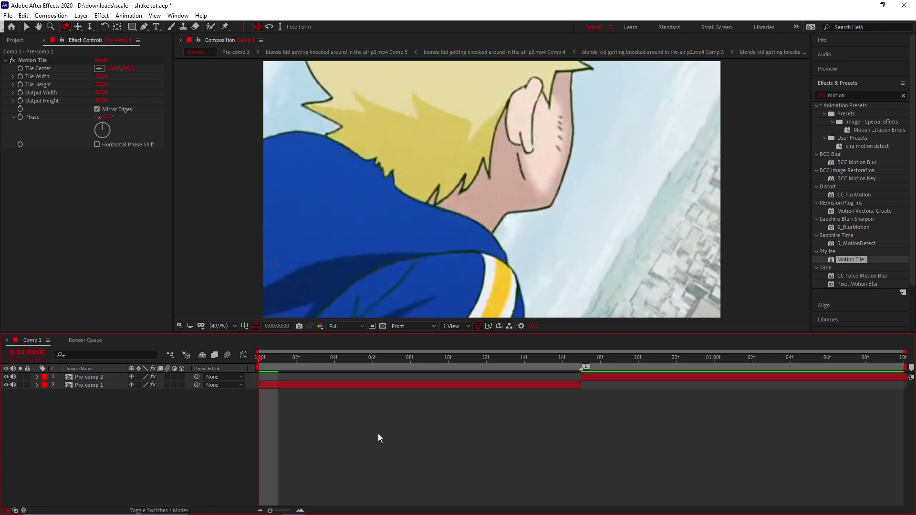
key("ctrl+alt+y")
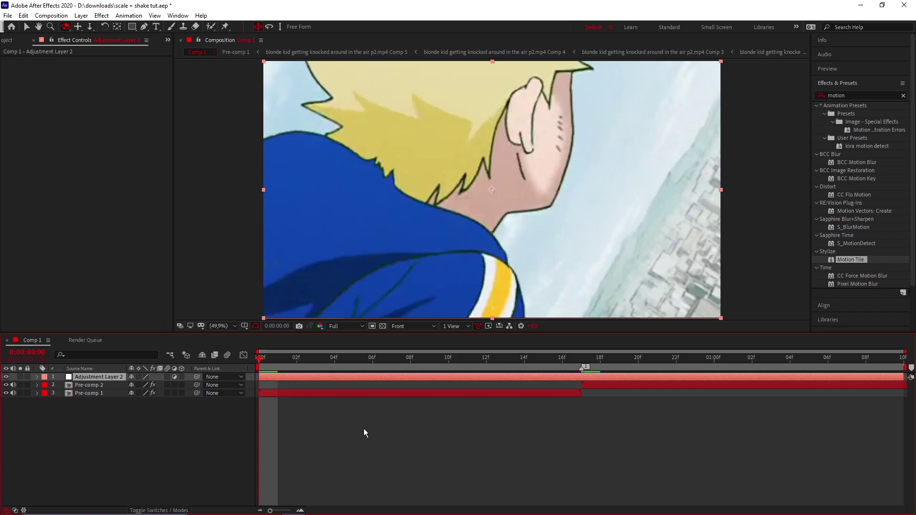
left_click(582, 362)
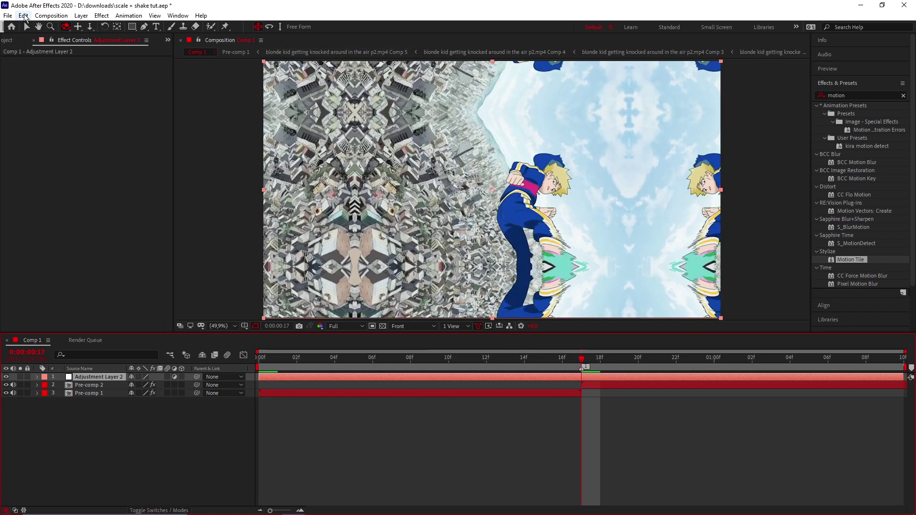
left_click(81, 16)
mouse_move(143, 27)
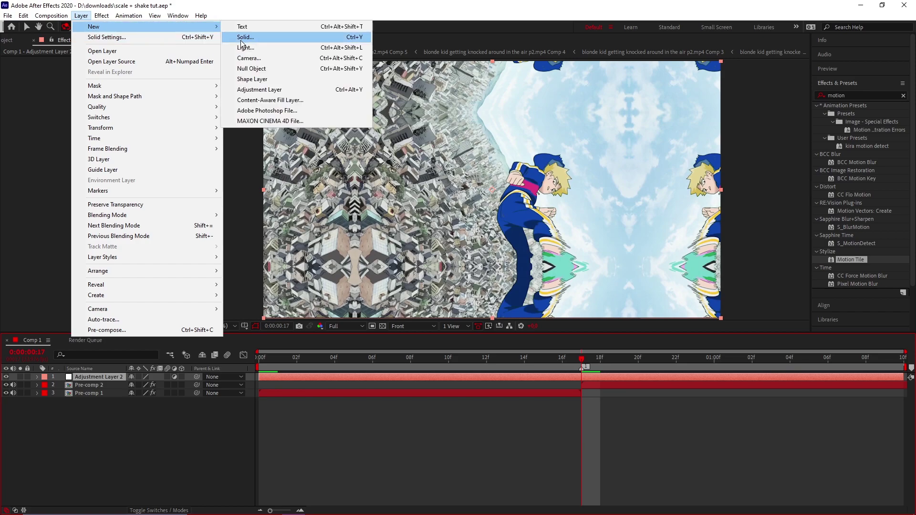
left_click(260, 90)
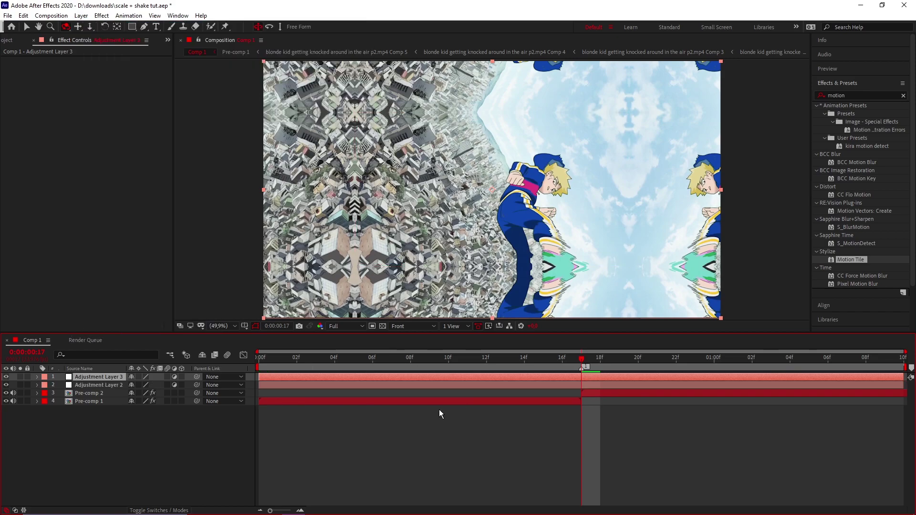
key("Delete")
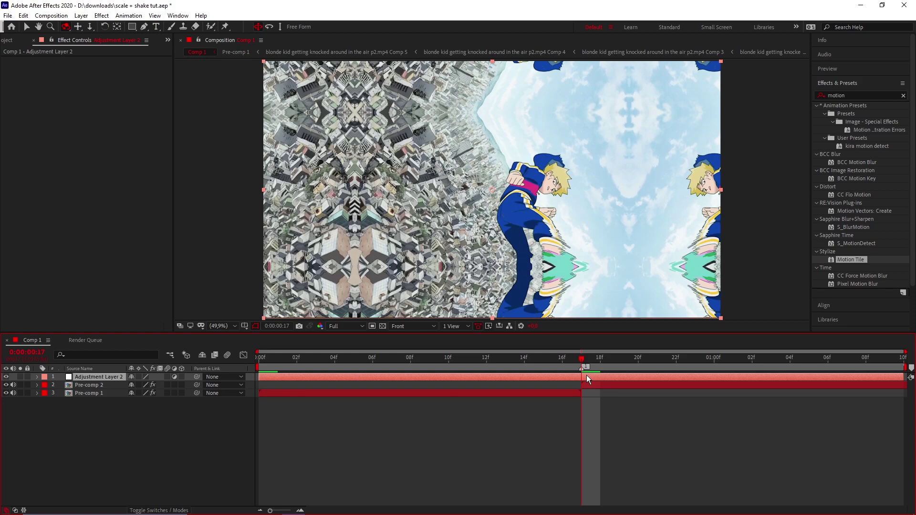
Step: Split the adjustment layer at the frame 17 cut and place its first half directly above Pre-comp 1
key("ctrl+shift+d")
left_click_drag(97, 385, 93, 403)
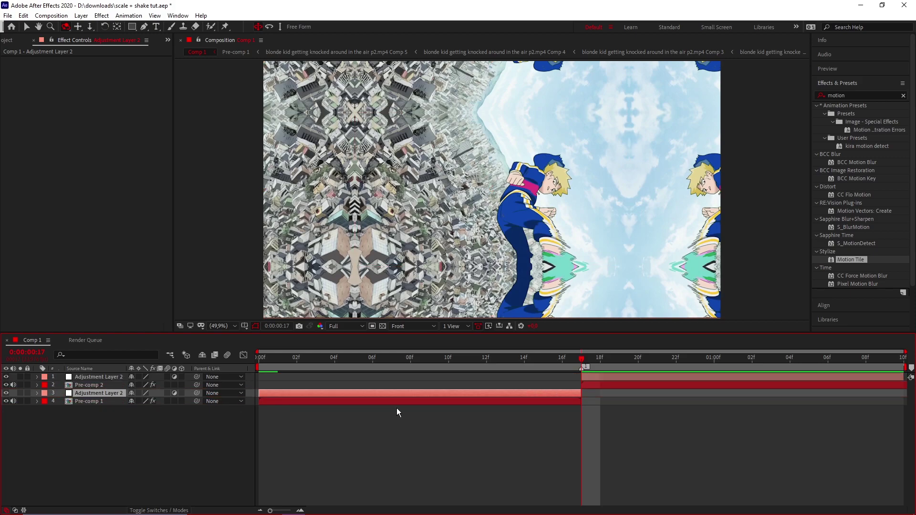
key("space")
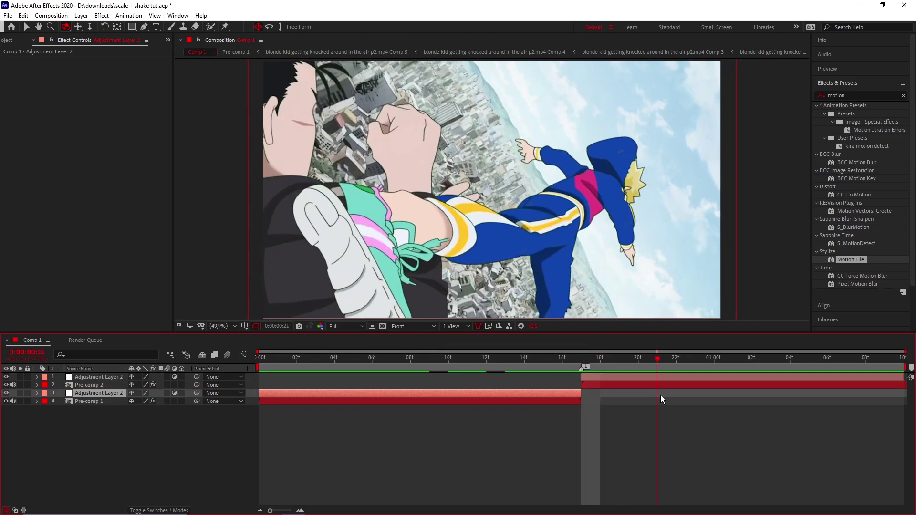
key("space")
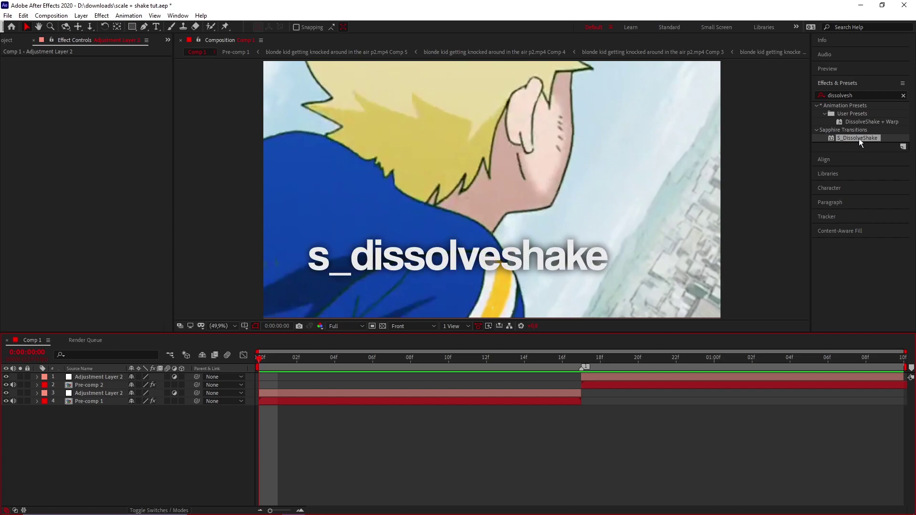
Step: Apply S_DissolveShake to the adjustment layer above Pre-comp 1 and set Dissolve Percent to 24
left_click_drag(855, 136, 361, 393)
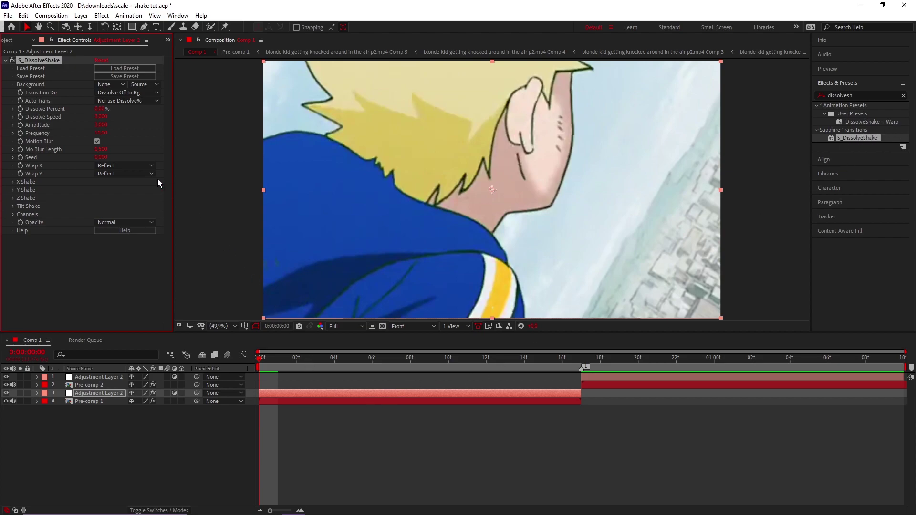
left_click(101, 109)
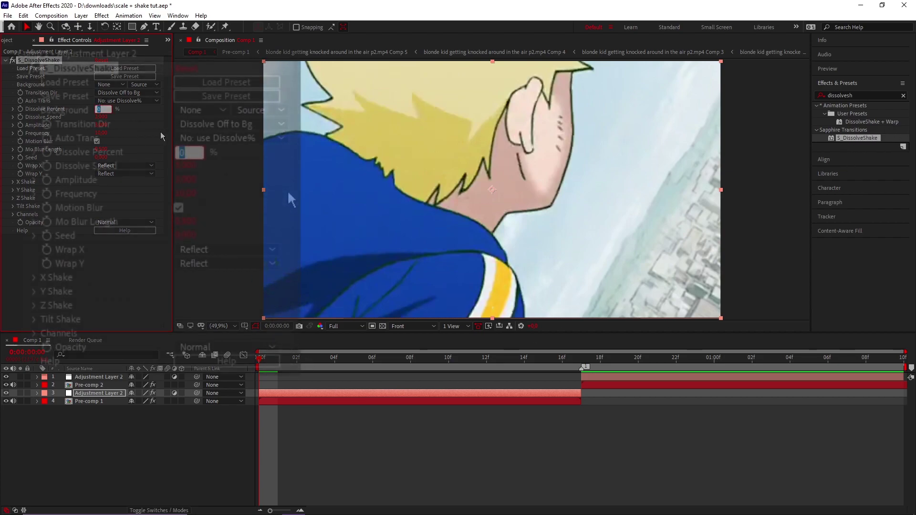
type("24")
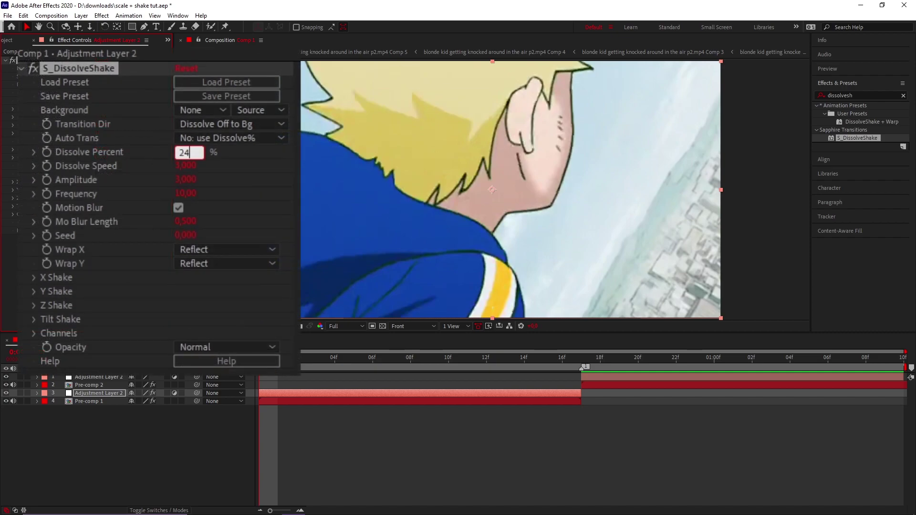
key("Return")
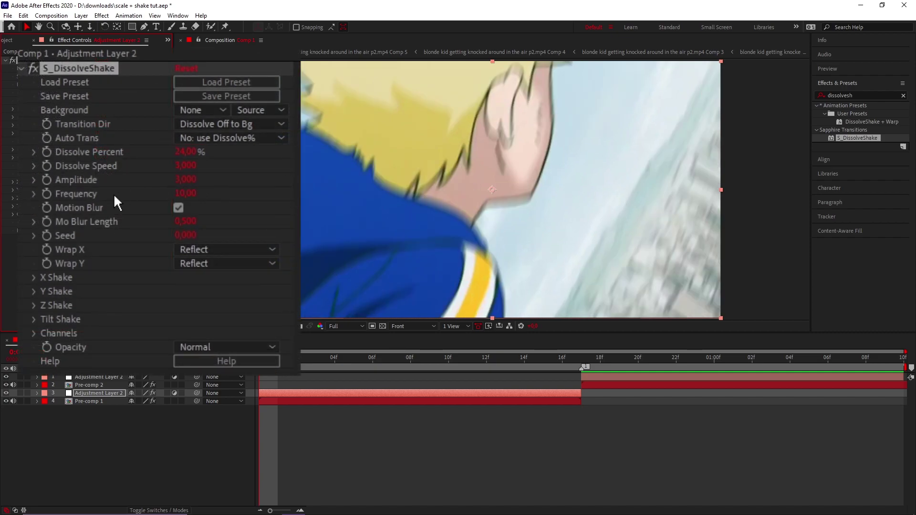
Step: Set S_DissolveShake's Dissolve Speed to 6.5 and Amplitude to 3.5
left_click(186, 166)
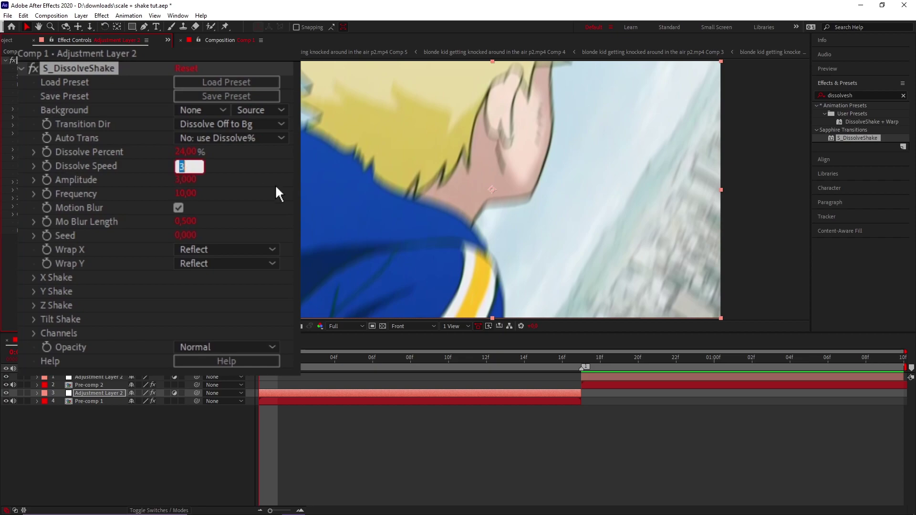
type("6,5")
key("Return")
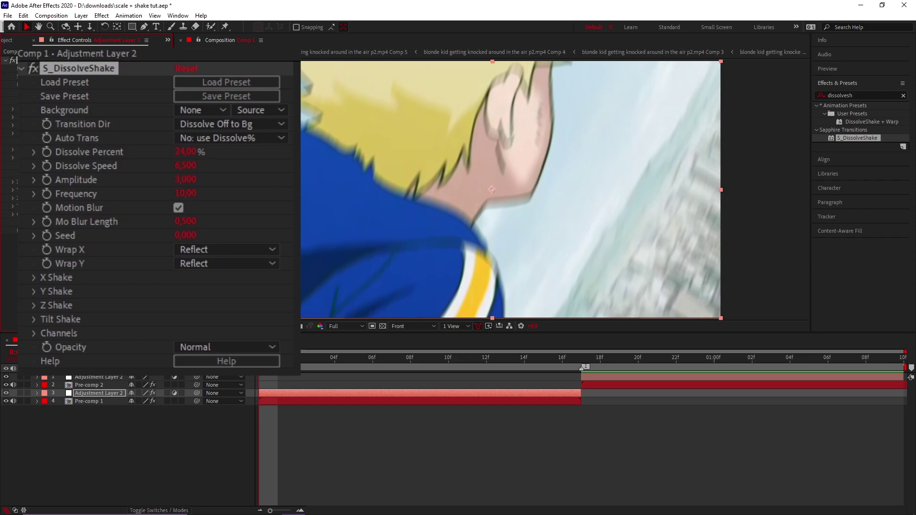
left_click(177, 179)
type("3,5")
key("Return")
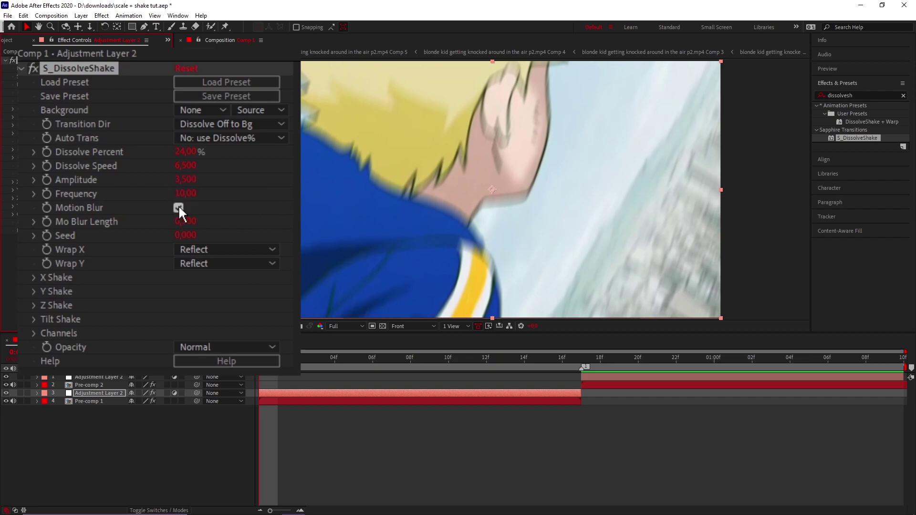
Step: Disable Motion Blur in S_DissolveShake and set both Wrap X and Wrap Y to No
left_click(178, 208)
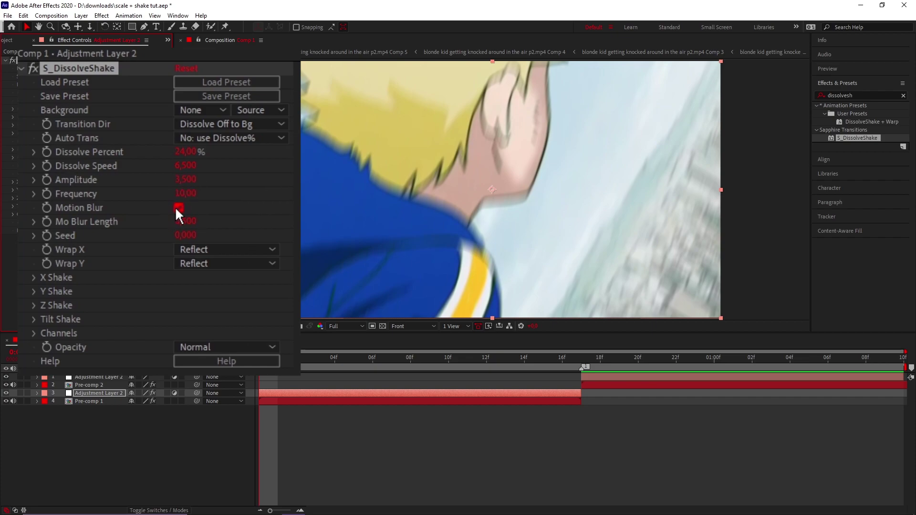
left_click(210, 249)
left_click(206, 267)
left_click(199, 264)
left_click(111, 185)
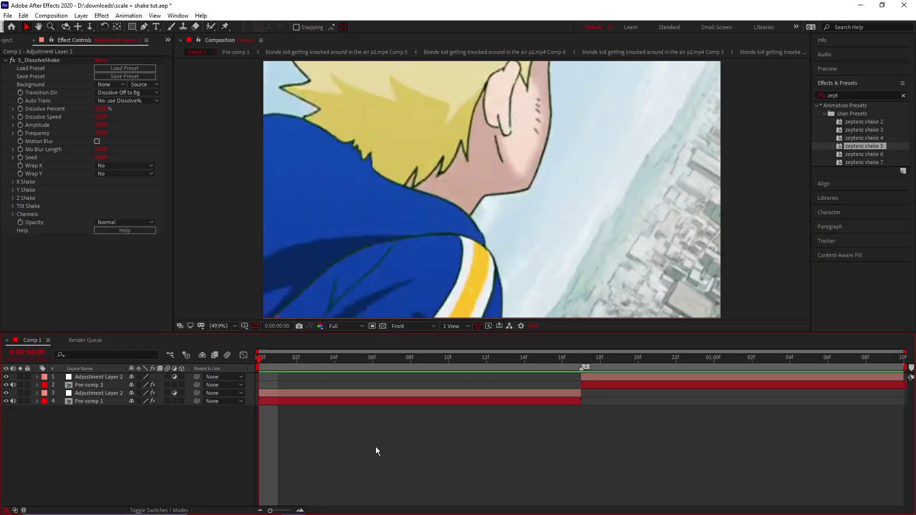
Step: Keyframe Dissolve Percent at the first frame and set it to 0 at the frame 17 cut
key("space")
left_click(21, 109)
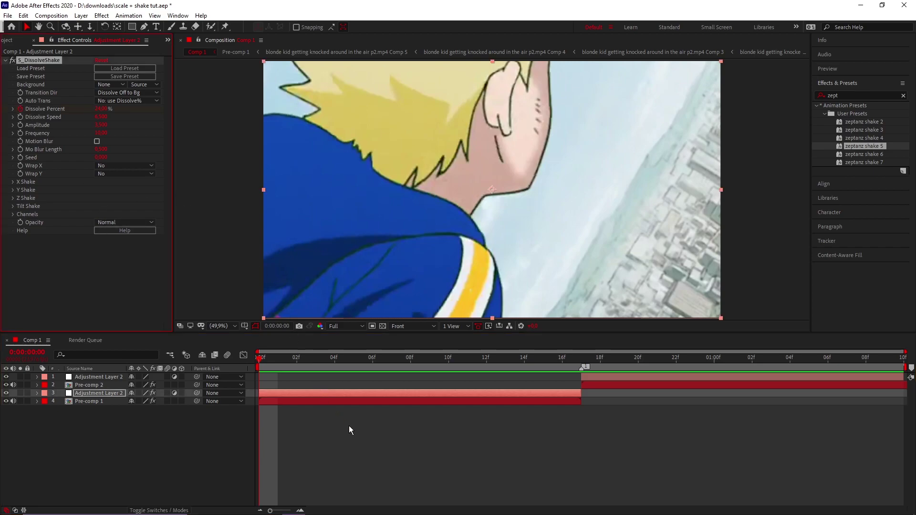
key("u")
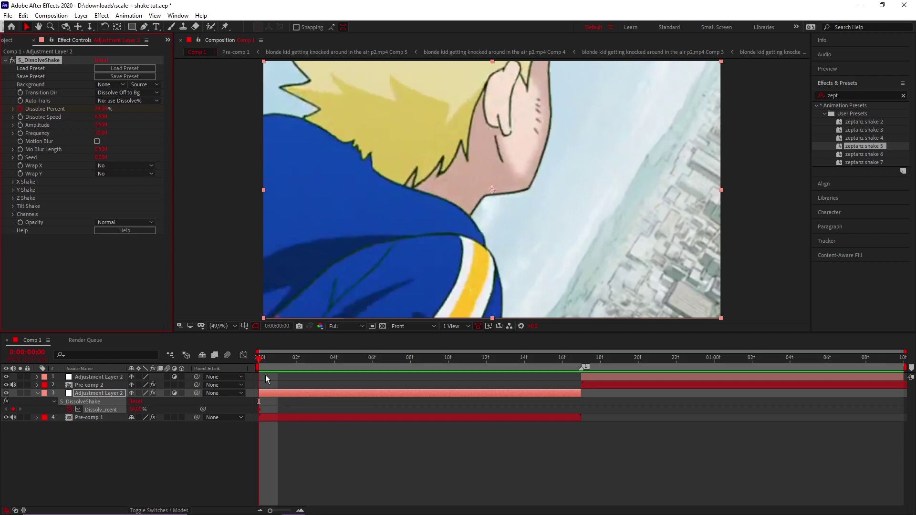
left_click_drag(262, 365, 575, 392)
left_click(98, 109)
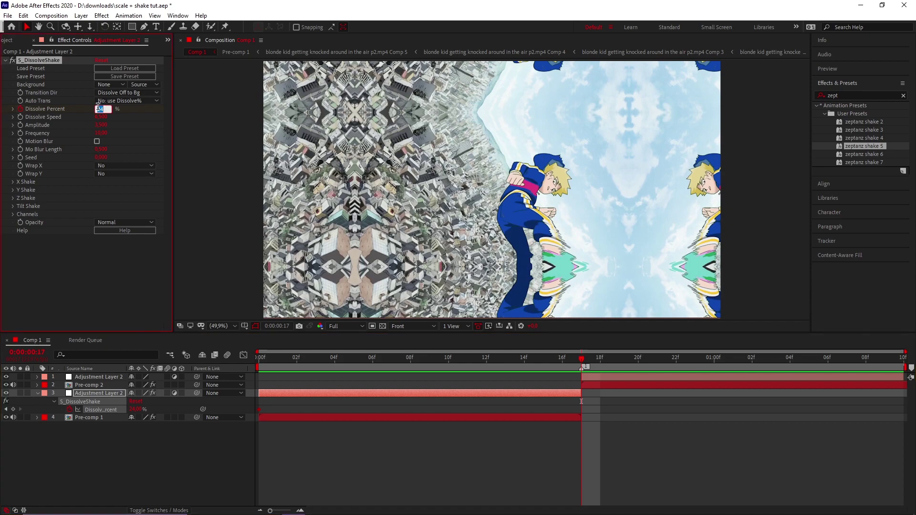
type("0")
key("Return")
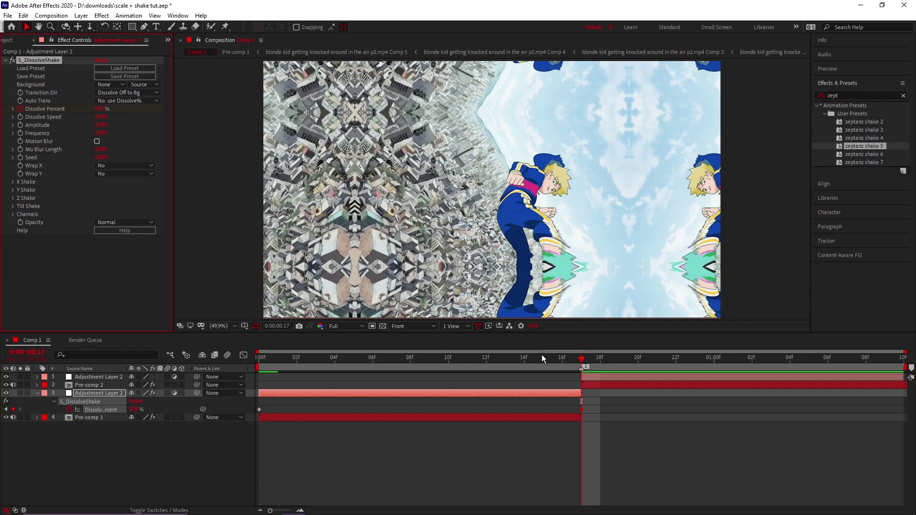
Step: Ease both Dissolve Percent keyframes and reshape their curve into a steep initial drop with a long, flat ease-out
left_click(393, 374)
key("Home")
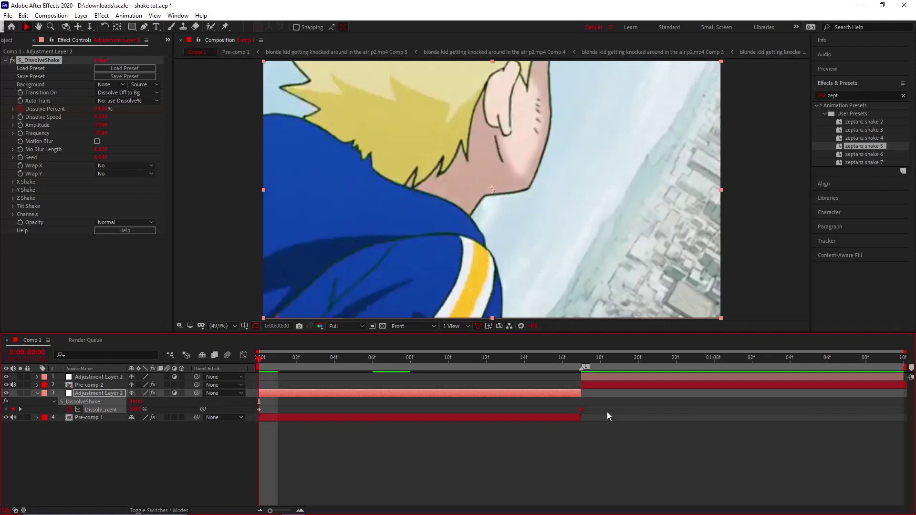
left_click_drag(604, 403, 246, 424)
left_click(243, 356)
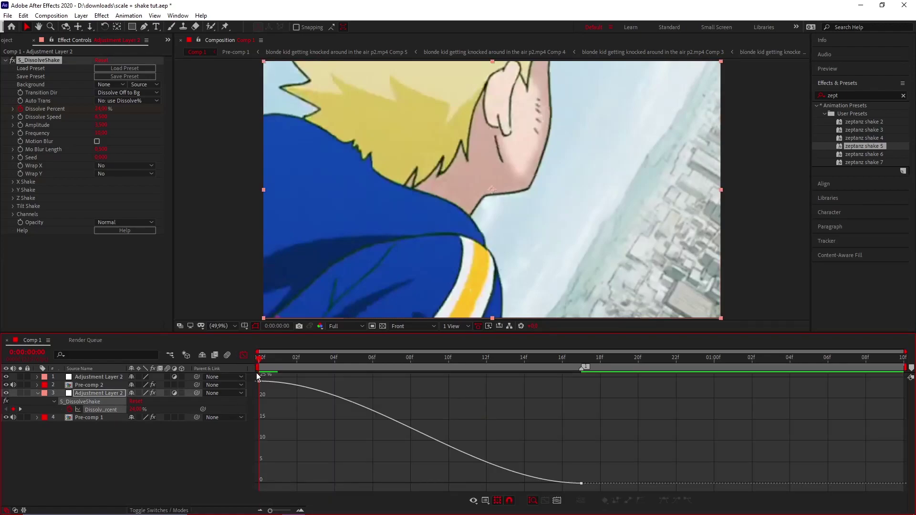
left_click(260, 386)
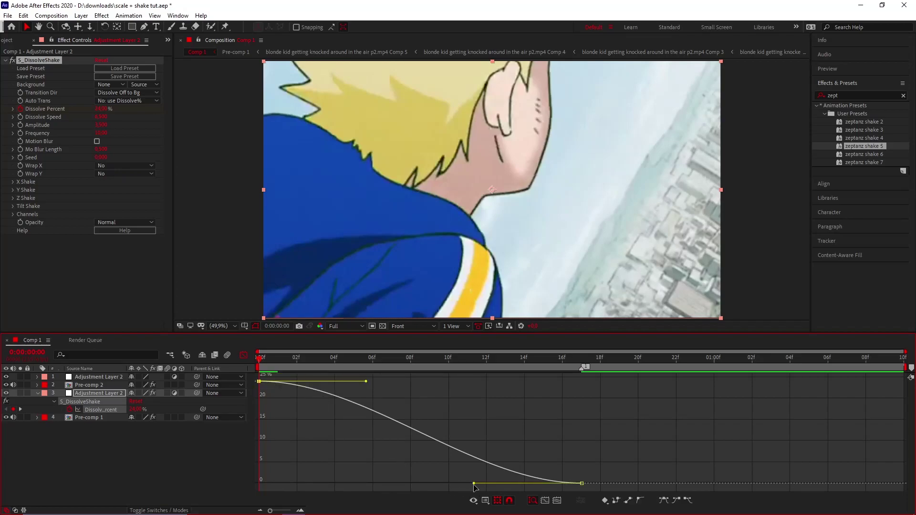
left_click_drag(474, 484, 248, 478)
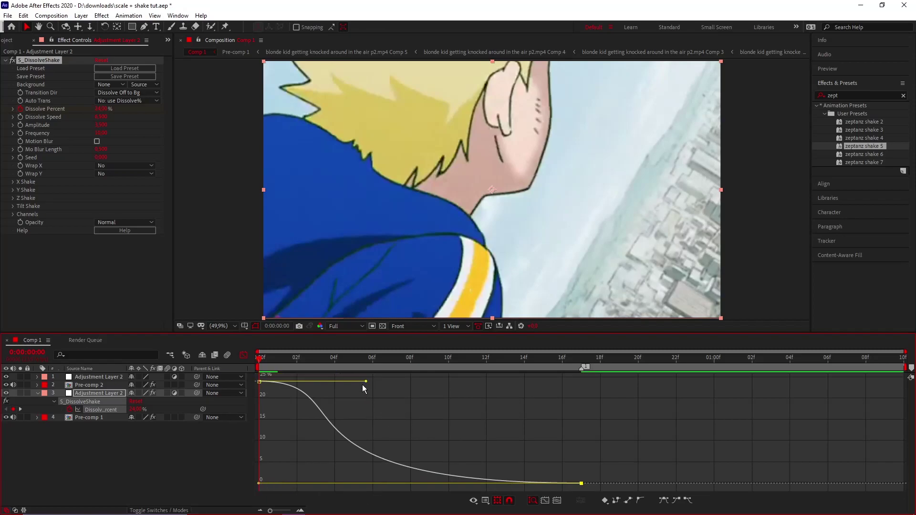
left_click_drag(364, 382, 260, 440)
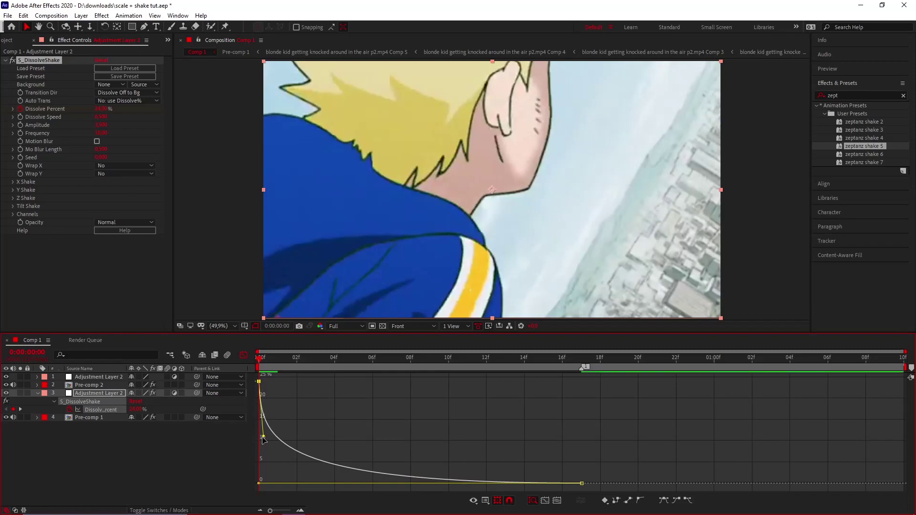
left_click(245, 356)
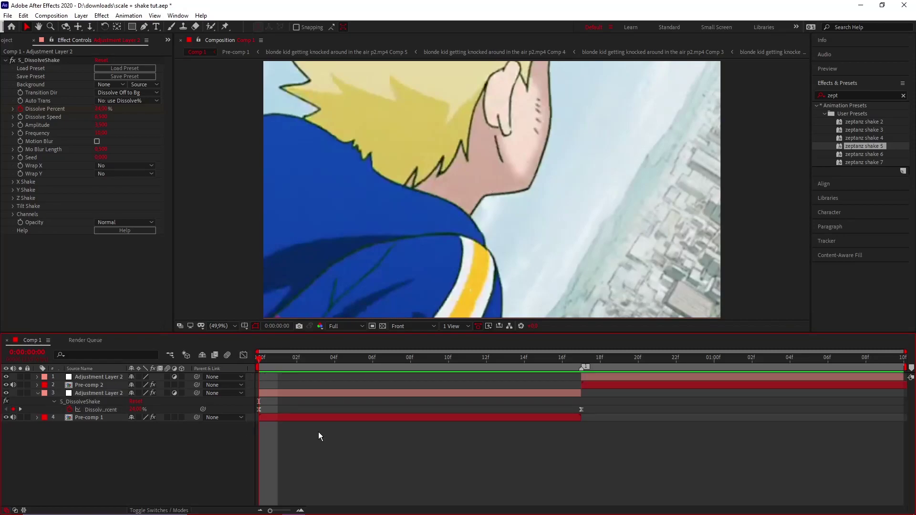
Step: Preview the composition to check the shake over Pre-comp 1 and review the Dissolve Percent and Dissolve Speed settings
key("space")
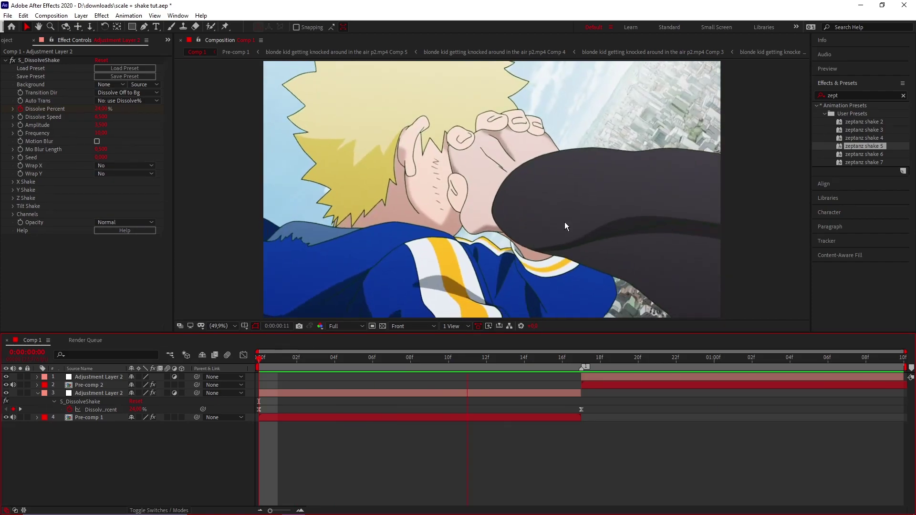
key("space")
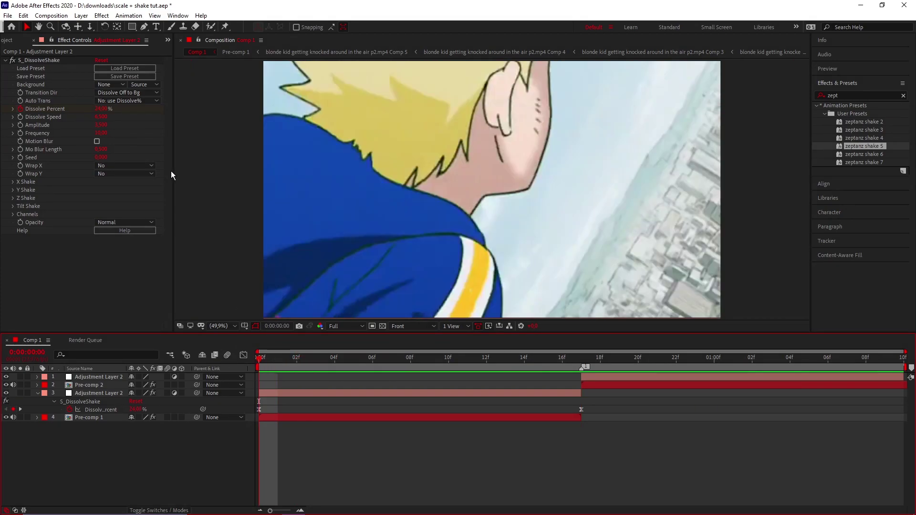
mouse_move(101, 111)
left_mouse_down()
mouse_move(101, 139)
mouse_move(102, 126)
mouse_move(76, 122)
mouse_move(101, 110)
left_mouse_up()
left_click_drag(100, 117, 109, 131)
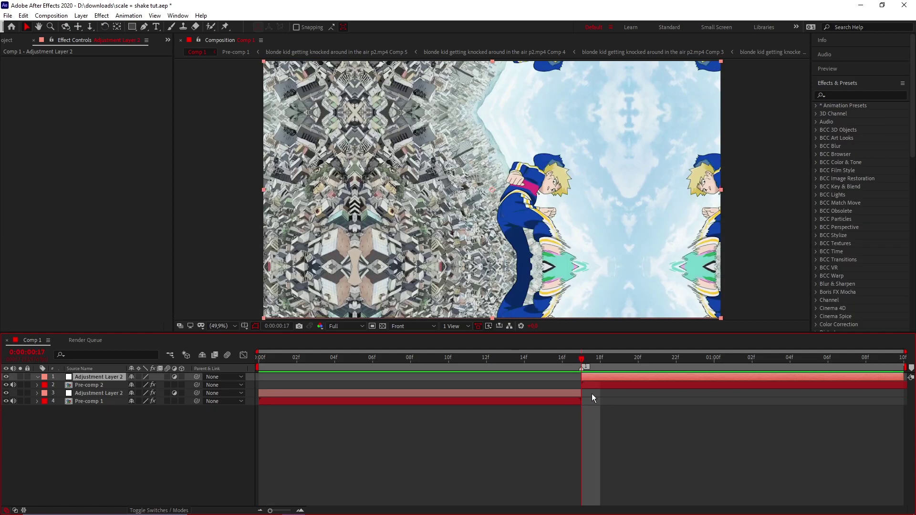
Step: Copy the S_DissolveShake effect from the adjustment layer over Pre-comp 1 onto the one over Pre-comp 2, with the playhead at frame 17
left_click(543, 395)
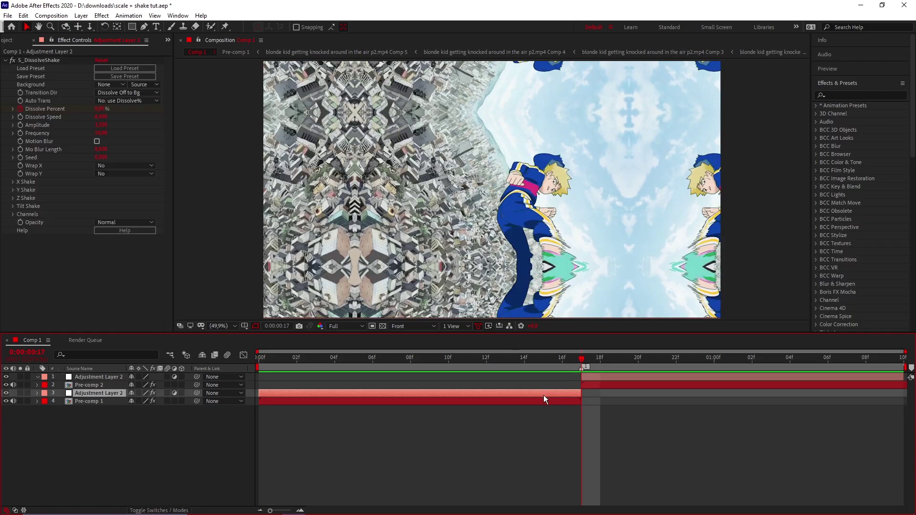
left_click(20, 109)
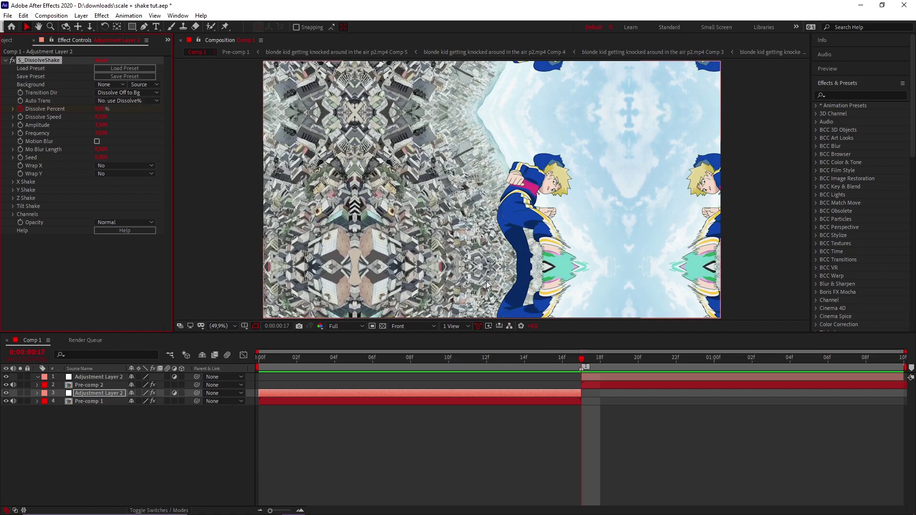
left_click(601, 380)
key("ctrl+v")
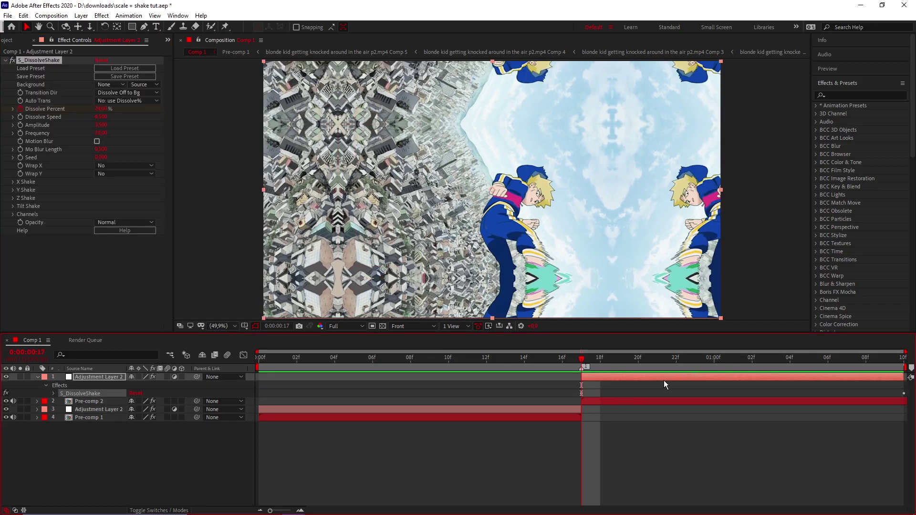
Step: Extend the start of the adjustment layer over Pre-comp 2 back to frame 15 and preview the transition from the beginning
left_click(581, 377)
left_click_drag(580, 377, 543, 377)
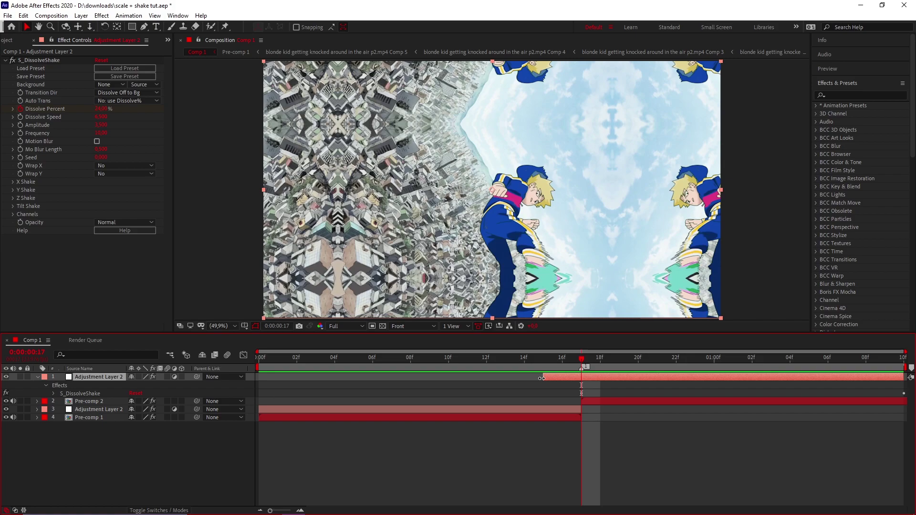
left_click_drag(566, 362, 259, 376)
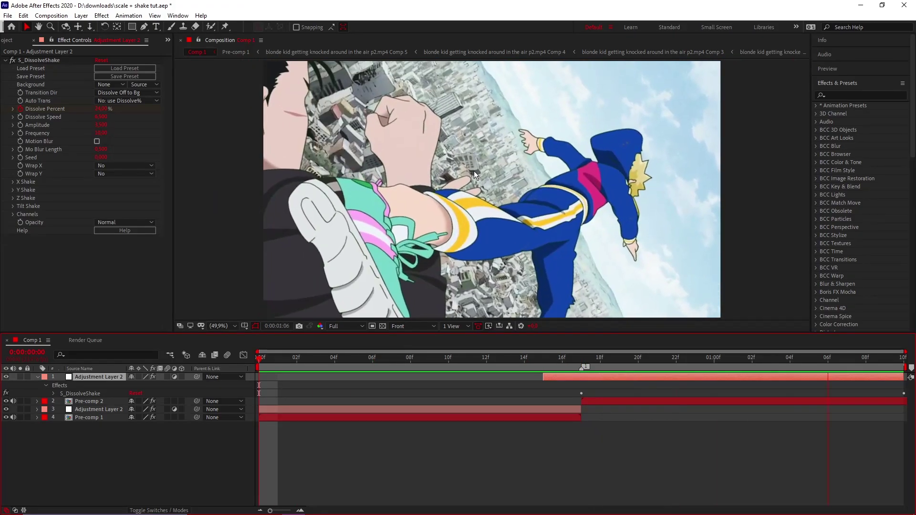
Step: Compare the transition with the upper shake layer starting at frame 17, restoring its start to frame 15 for another preview
left_click(562, 378)
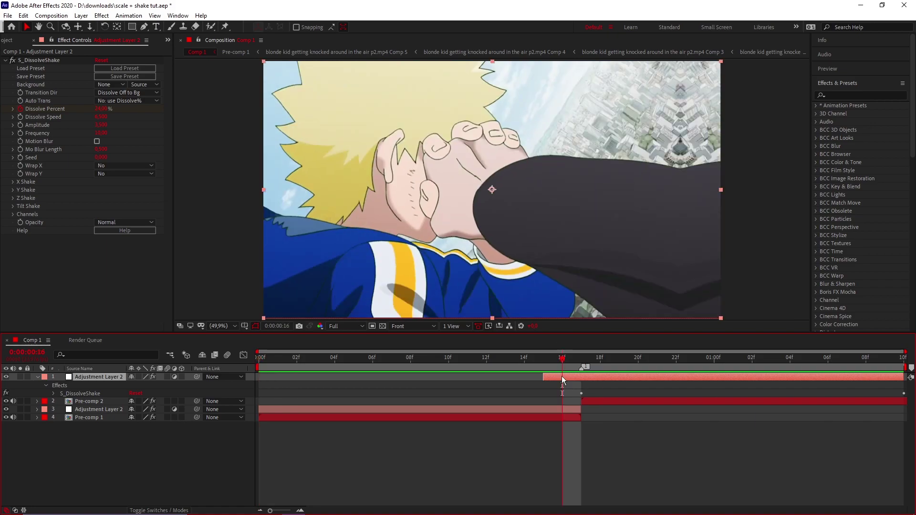
left_click_drag(544, 378, 578, 378)
key("space")
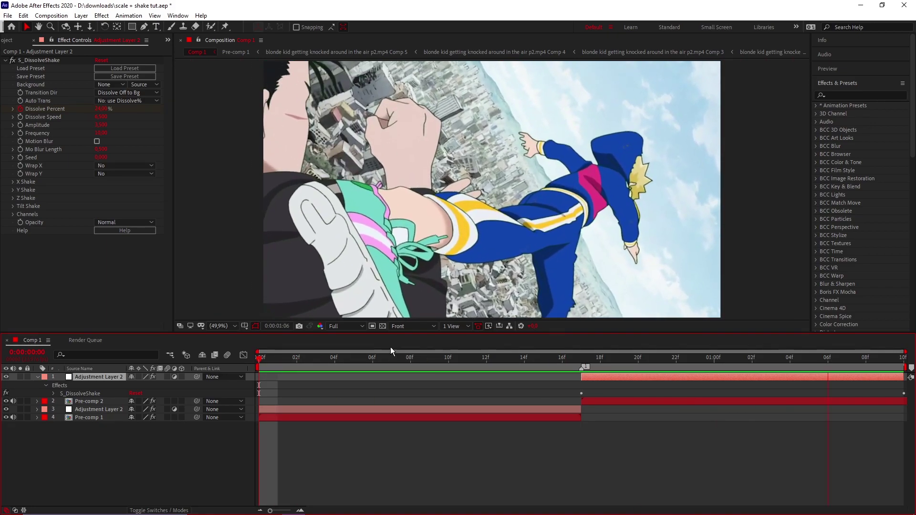
left_click(562, 361)
left_click_drag(582, 379, 244, 359)
key("space")
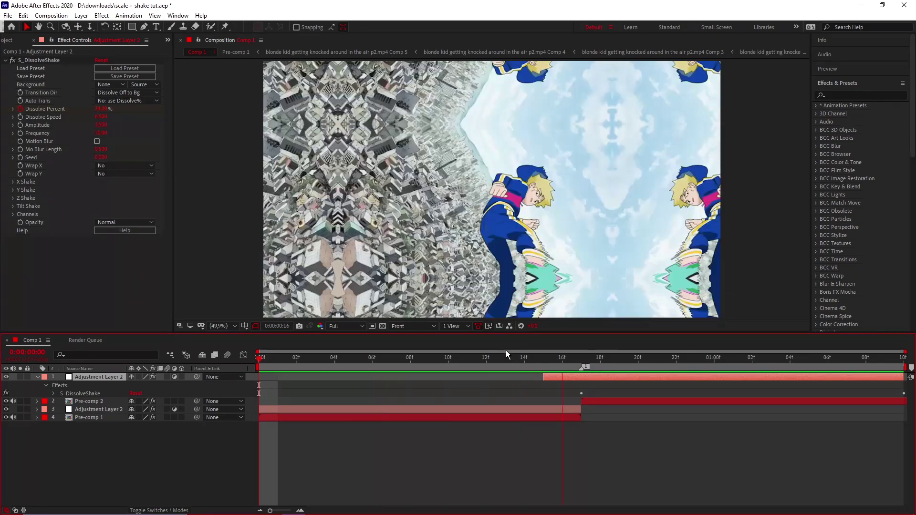
Step: Preview both shakes across the composition and examine the frame 17 cut
left_click(563, 358)
left_click(628, 467)
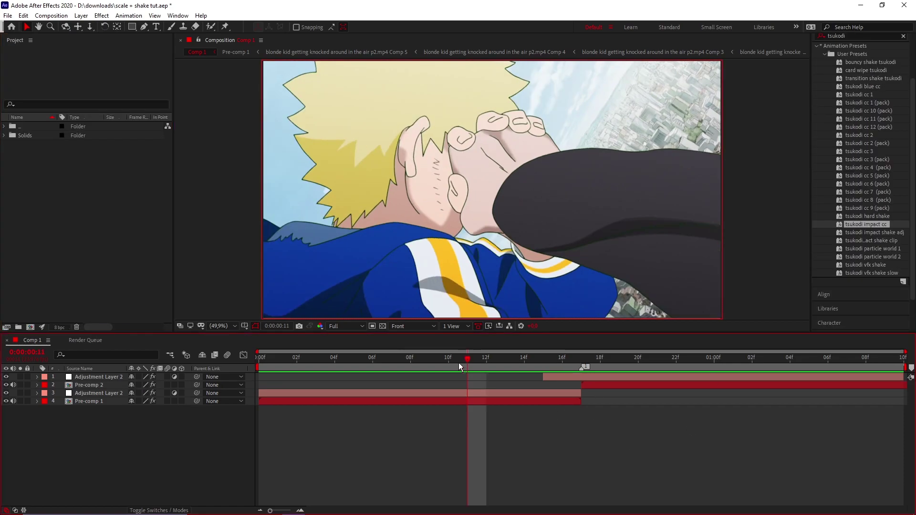
key("space")
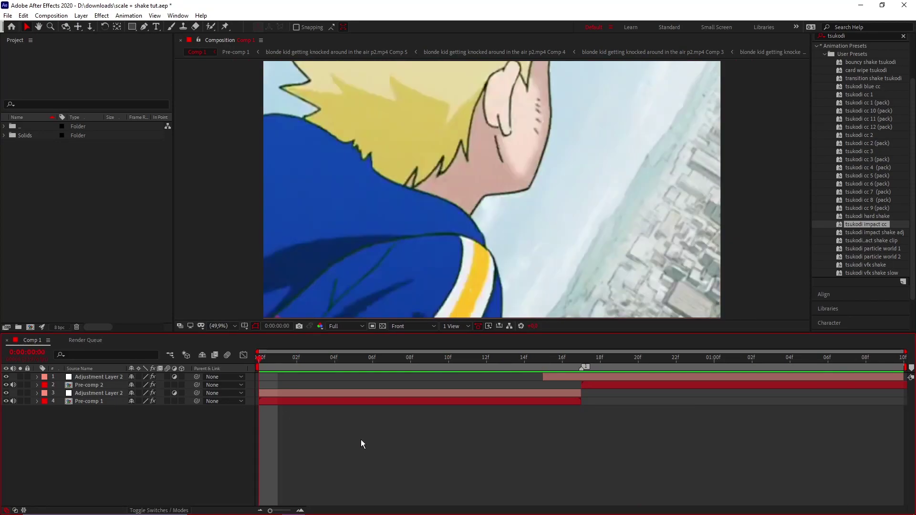
left_click(580, 358)
mouse_move(583, 362)
left_mouse_down()
mouse_move(610, 359)
mouse_move(582, 368)
left_mouse_up()
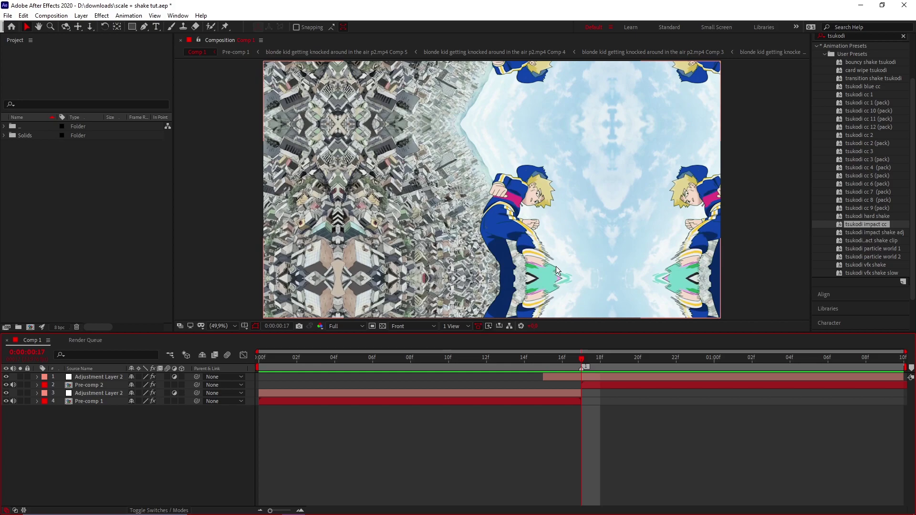
Step: Add a new full-length adjustment layer, split it at frame 17, and place its first half directly below Pre-comp 2
key("Home")
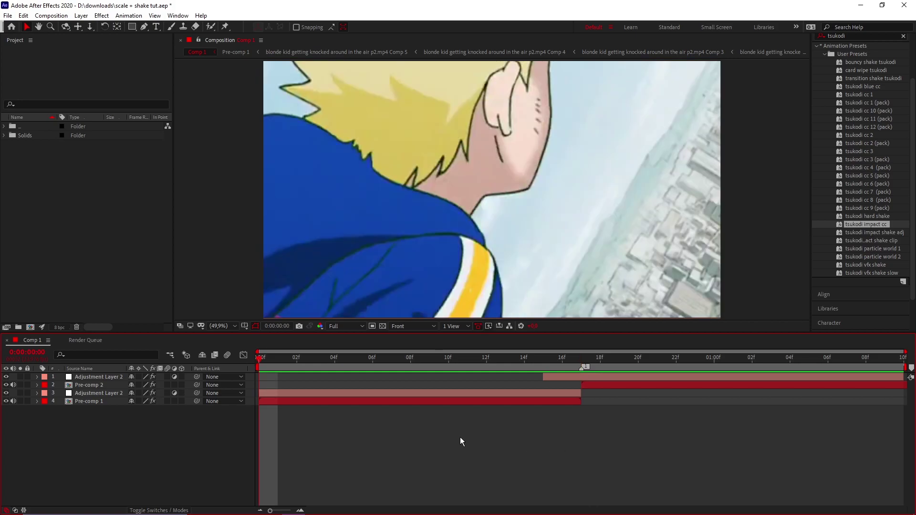
key("ctrl+alt+y")
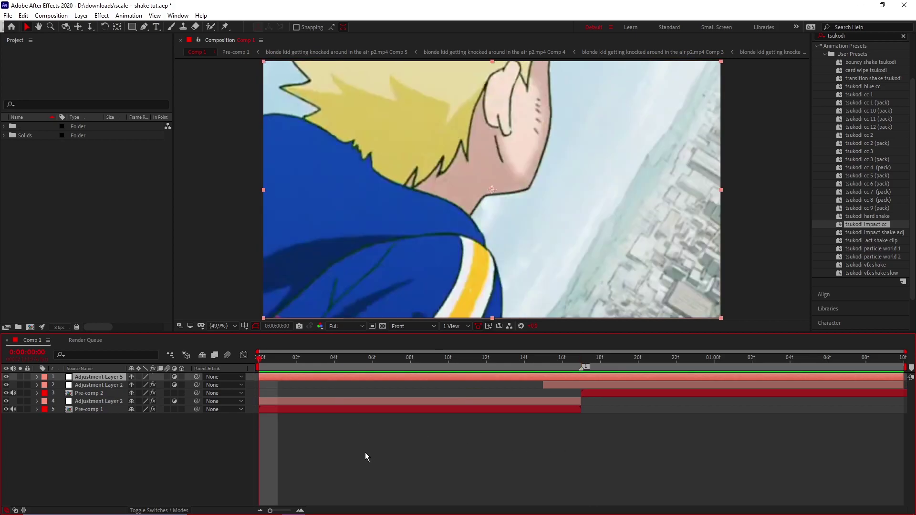
left_click_drag(522, 365, 581, 365)
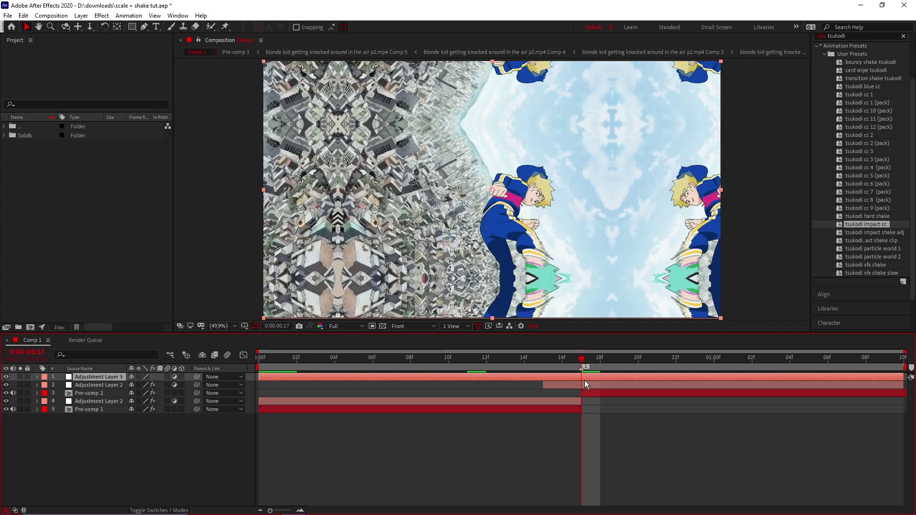
key("ctrl+shift+d")
left_click_drag(102, 384, 102, 406)
left_click(606, 377)
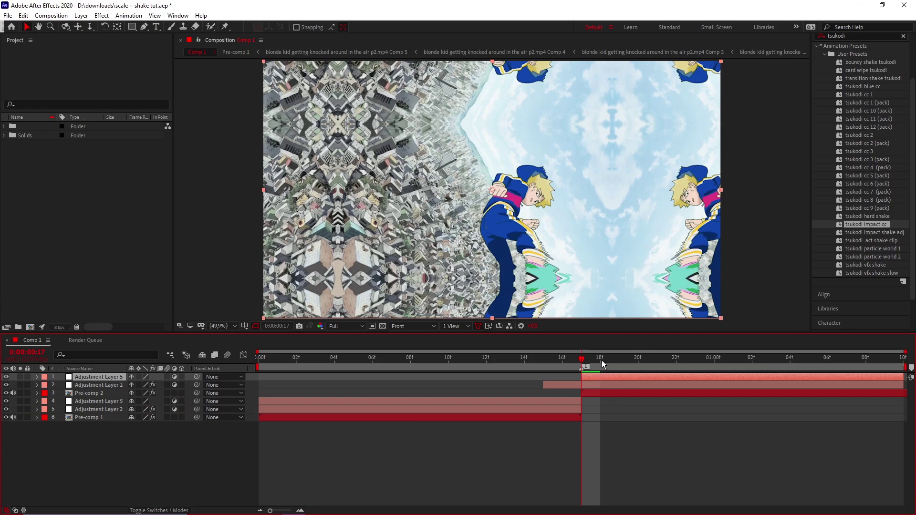
Step: Extend the start of the new adjustment layer's second half to frame 15, matching the shake layer beneath it
key("space")
key("space")
left_click_drag(581, 376, 544, 376)
left_click(545, 364)
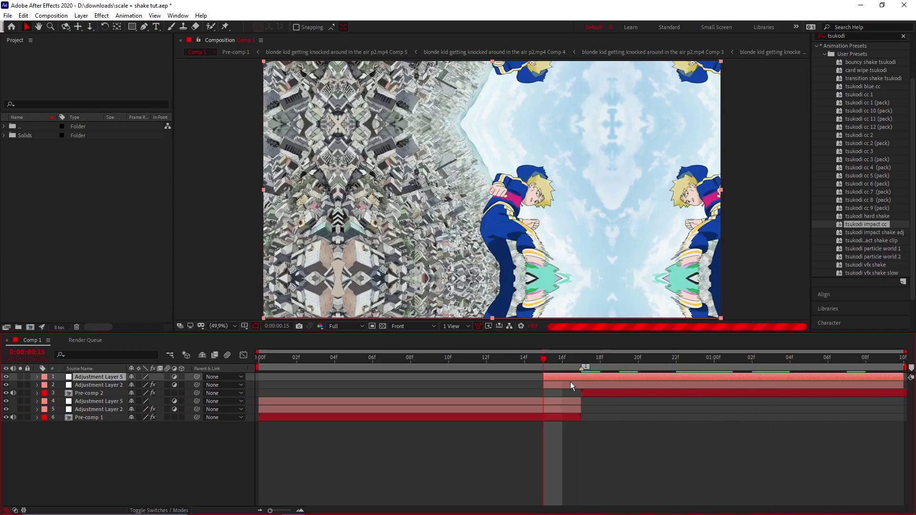
left_click(577, 385)
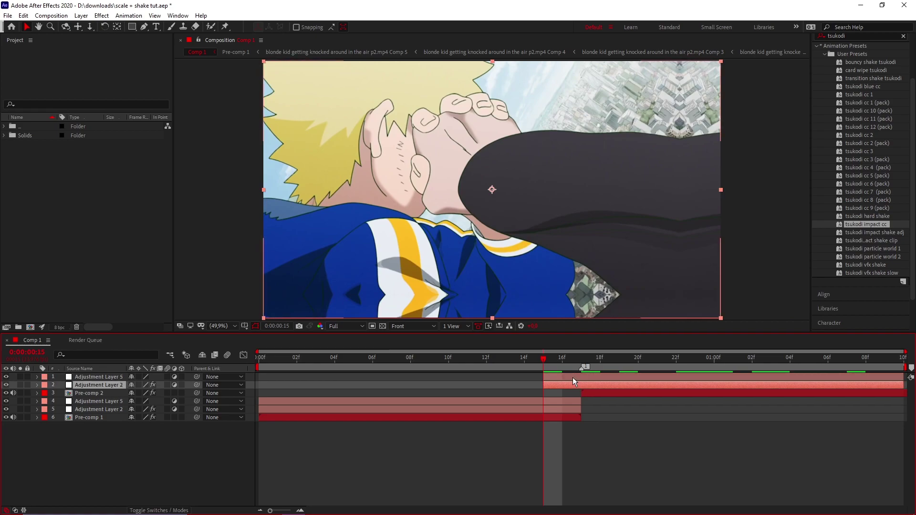
left_click(571, 375)
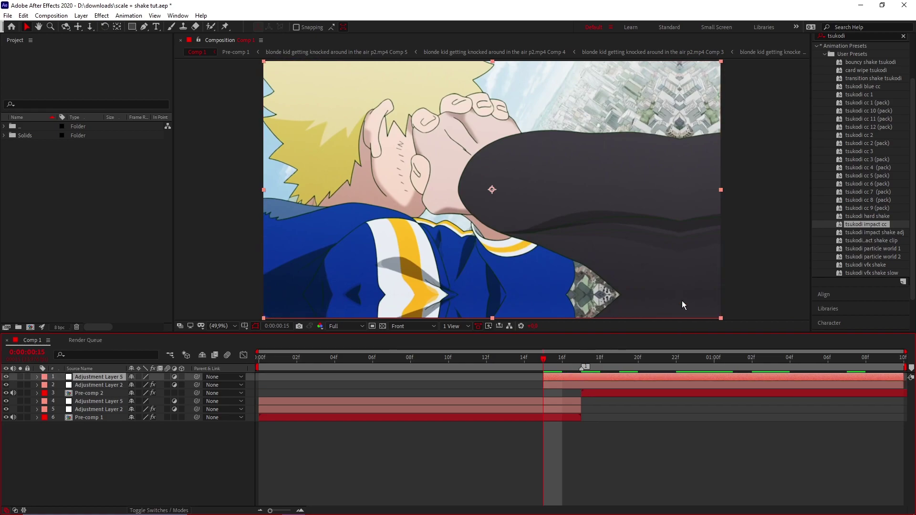
mouse_move(525, 364)
left_mouse_down()
mouse_move(586, 368)
mouse_move(533, 371)
left_mouse_up()
key("space")
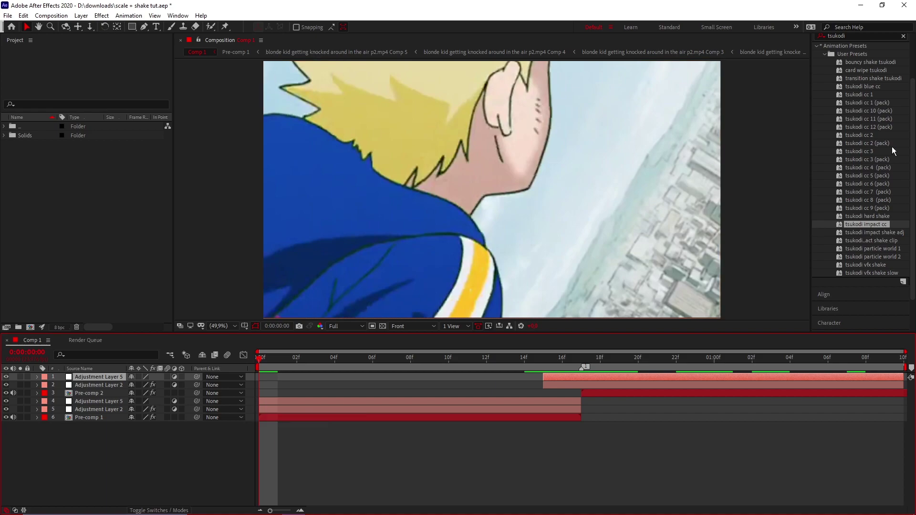
Step: Search the effects for s_flicker and apply S_Flicker to the new adjustment layer over Pre-comp 1
key("ctrl+5")
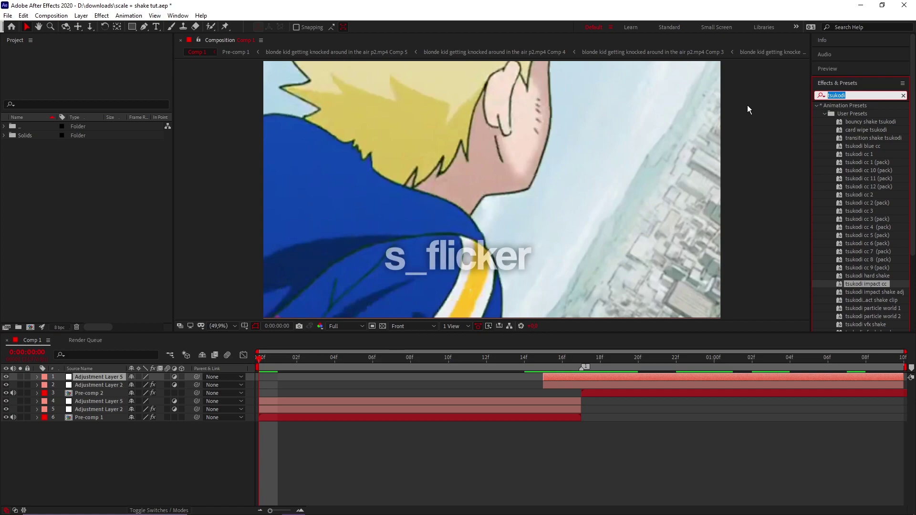
type("s_flicker")
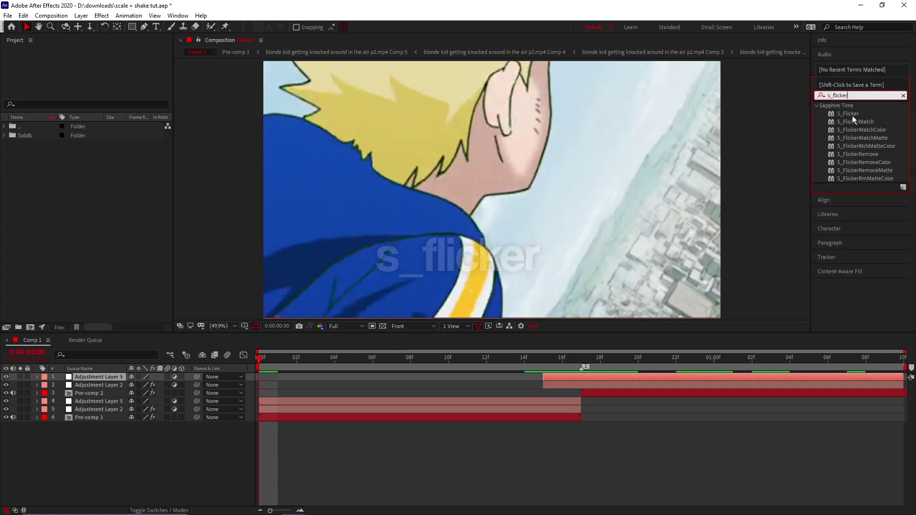
left_click_drag(849, 113, 314, 402)
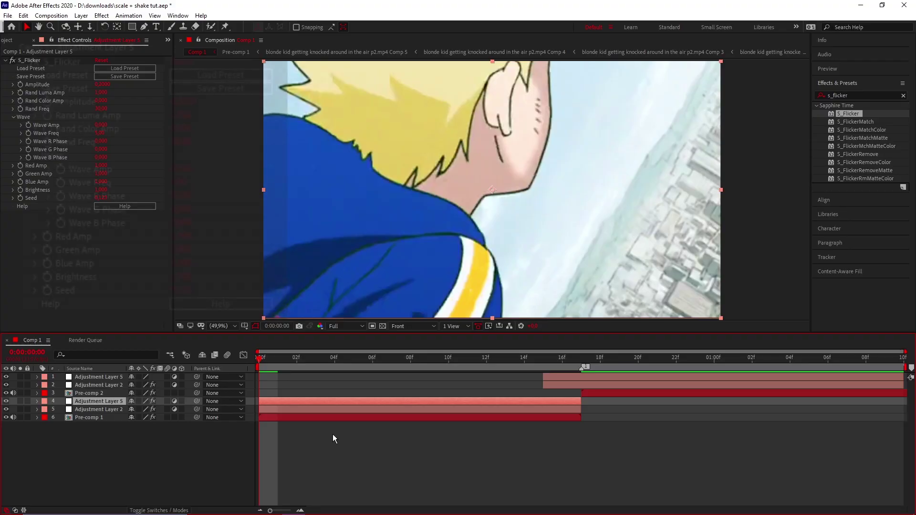
Step: Set S_Flicker's Amplitude to 5 and Rand Freq to 80
left_click(103, 85)
type("0,2")
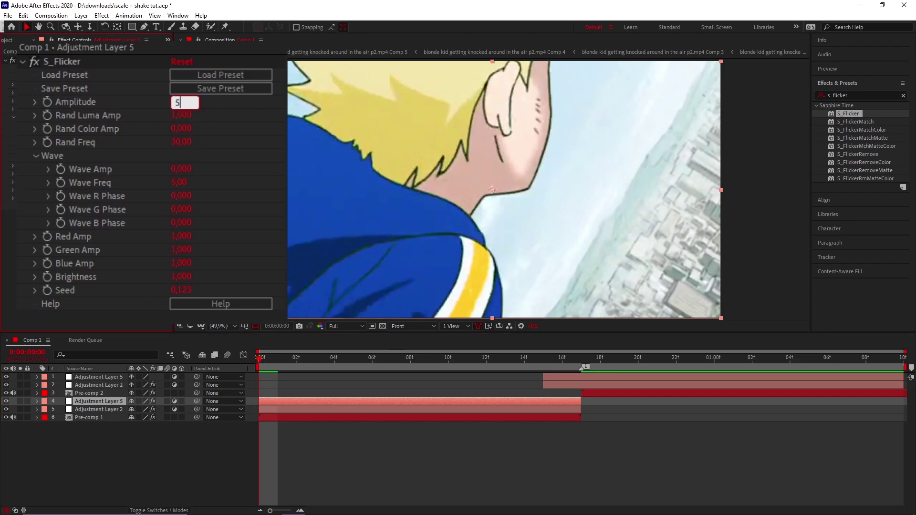
key("Return")
left_click(182, 142)
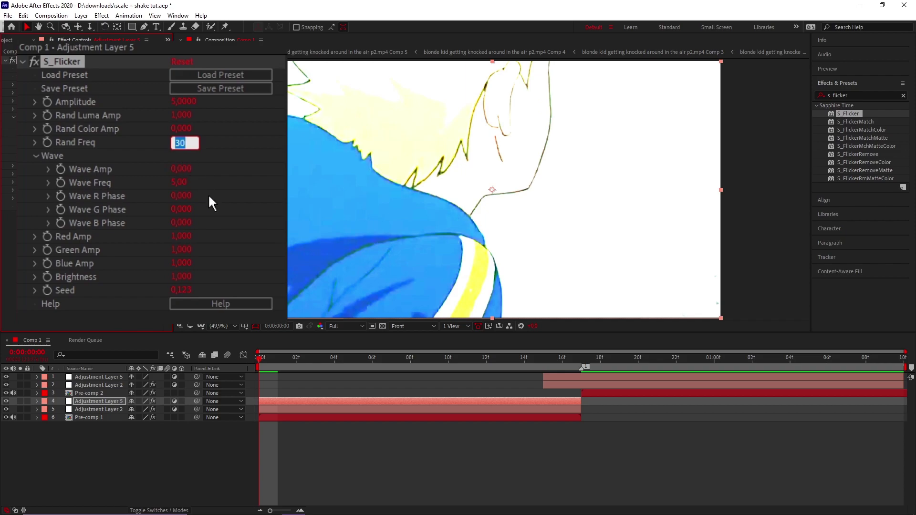
type("80")
key("Return")
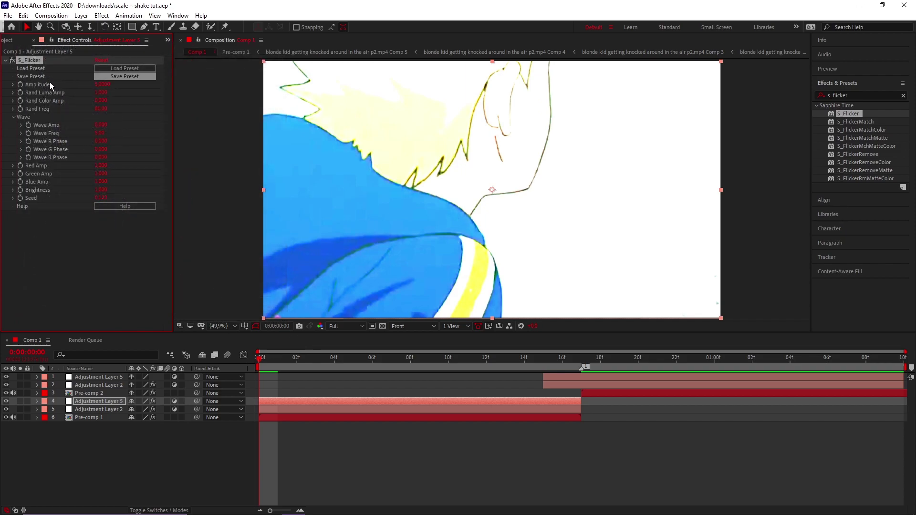
Step: Keyframe S_Flicker's Amplitude at the first frame and set it to 0 at frame 17
left_click(20, 85)
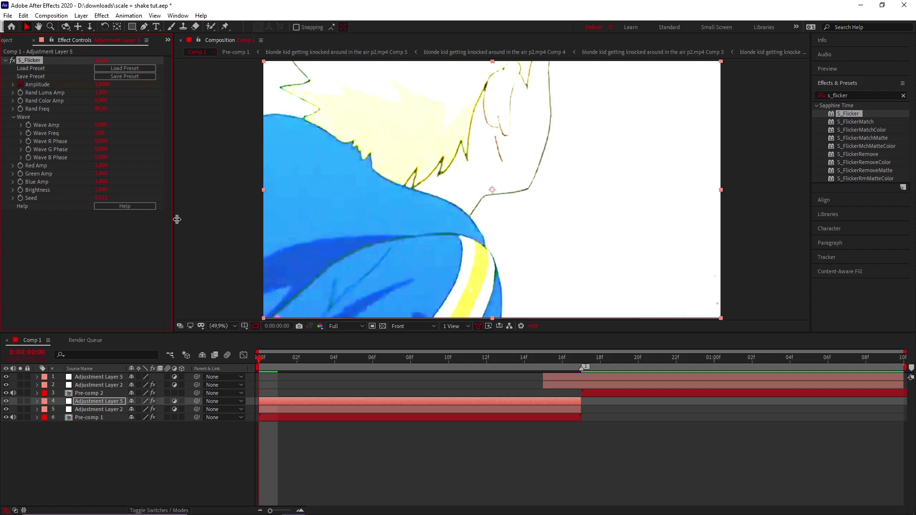
key("u")
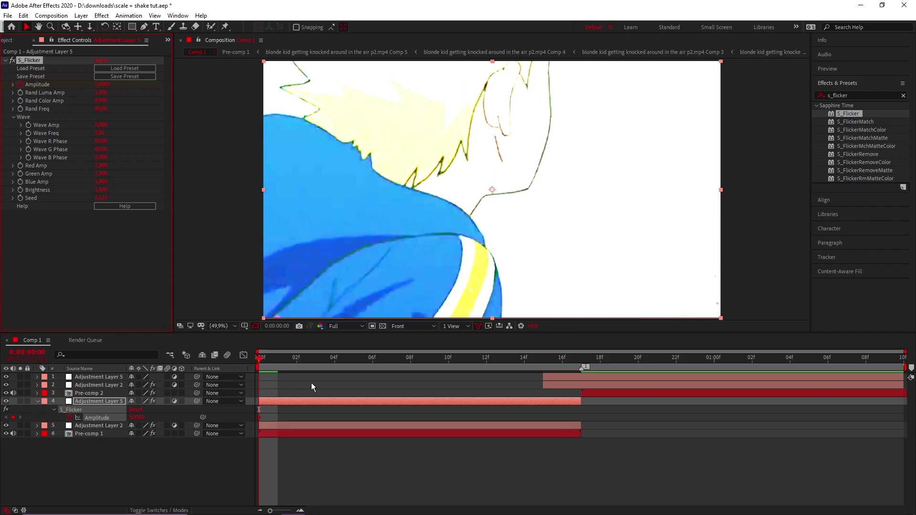
left_click_drag(292, 362, 580, 388)
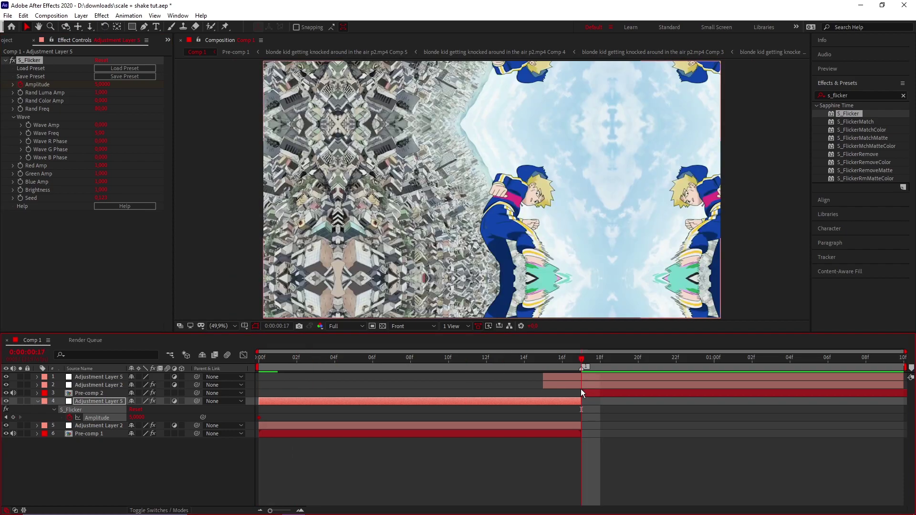
left_click(101, 85)
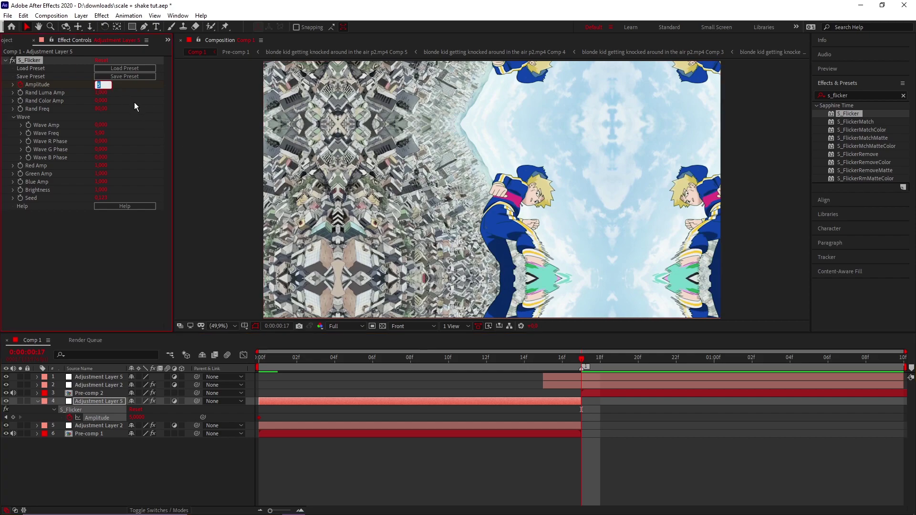
type("0")
key("Return")
Step: Ease both Amplitude keyframes, reshape their curve into a steep initial drop with a long flat tail, and return to the first frame
left_click_drag(600, 413, 239, 421)
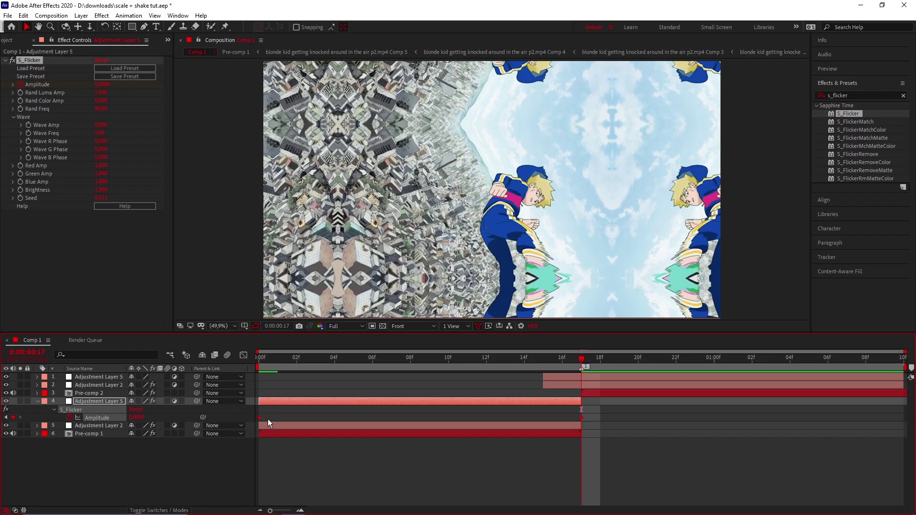
key("F9")
left_click(243, 355)
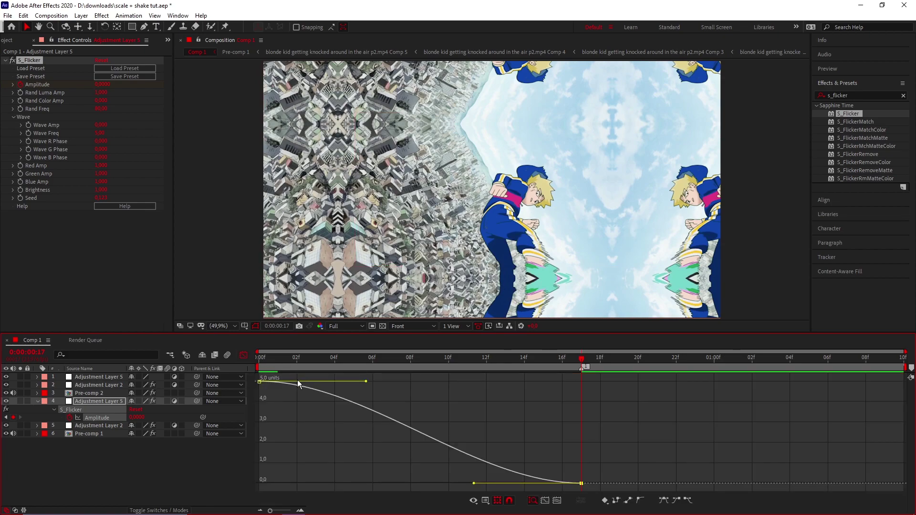
left_click_drag(474, 484, 257, 487)
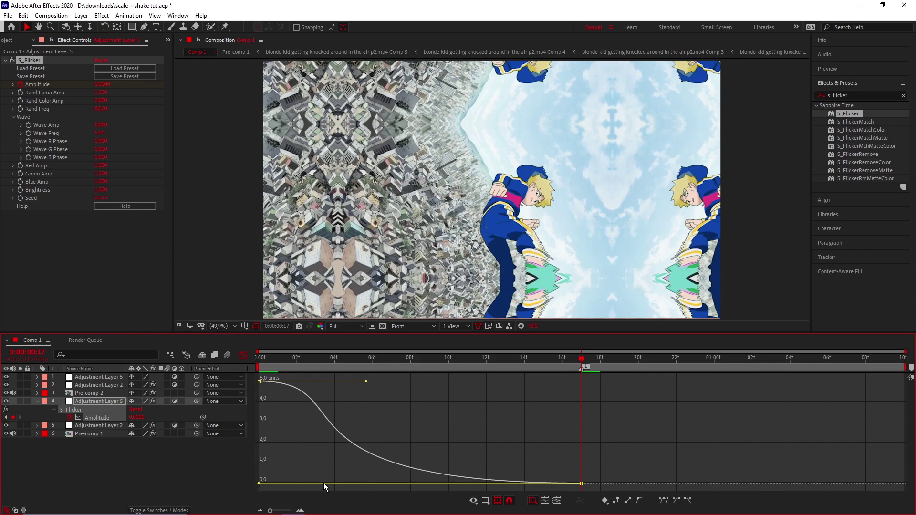
left_click_drag(367, 384, 265, 488)
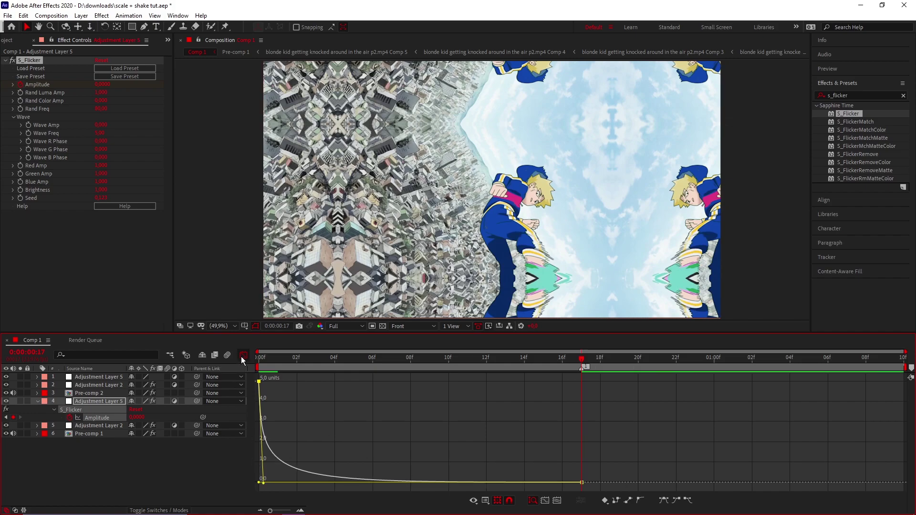
left_click(243, 355)
left_click_drag(430, 357, 415, 356)
key("Home")
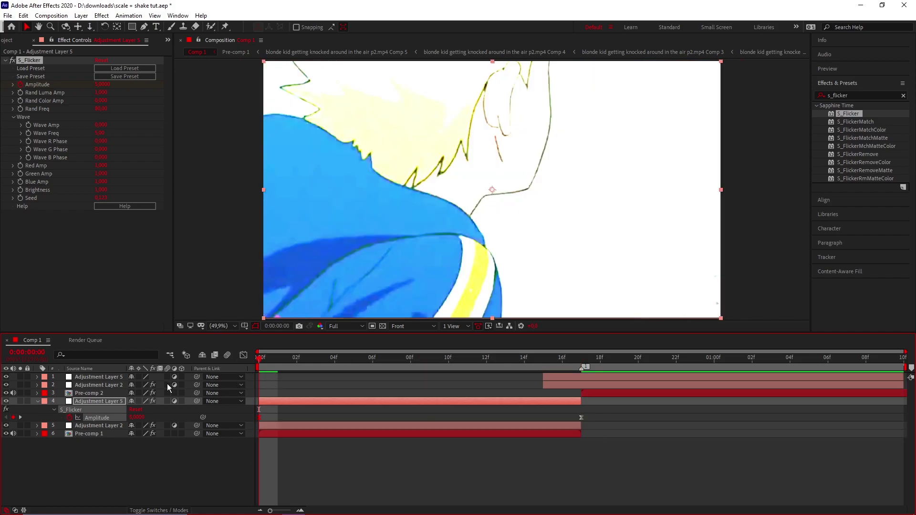
key("F2")
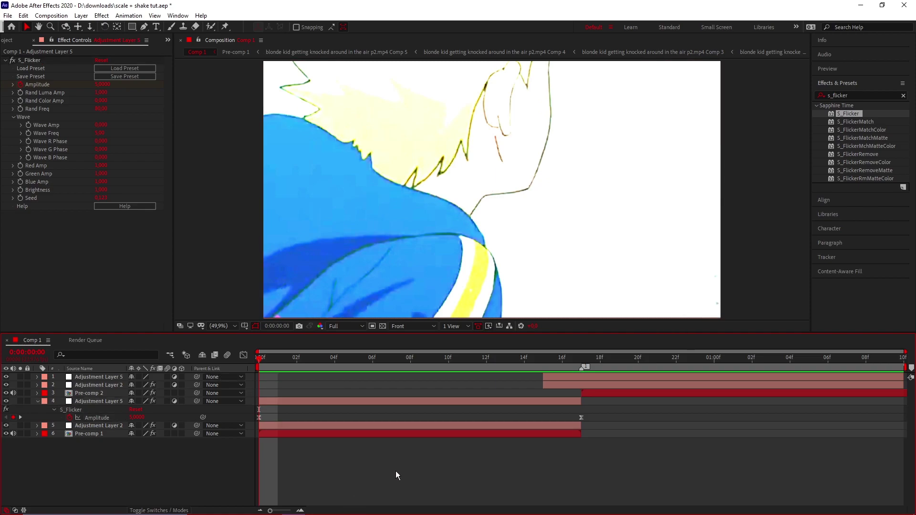
Step: Preview the flash and copy the keyframed S_Flicker from the adjustment layer over Pre-comp 1 onto the topmost adjustment layer, starting at frame 15
key("space")
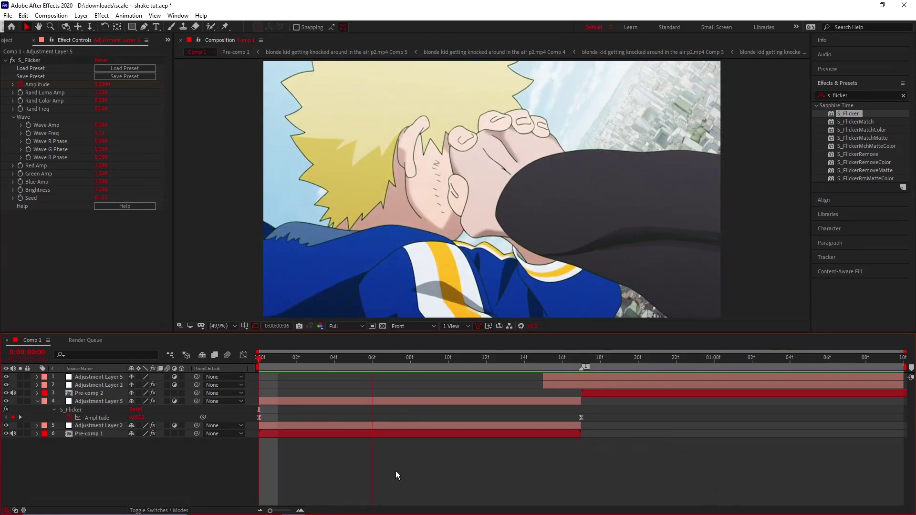
left_click(625, 435)
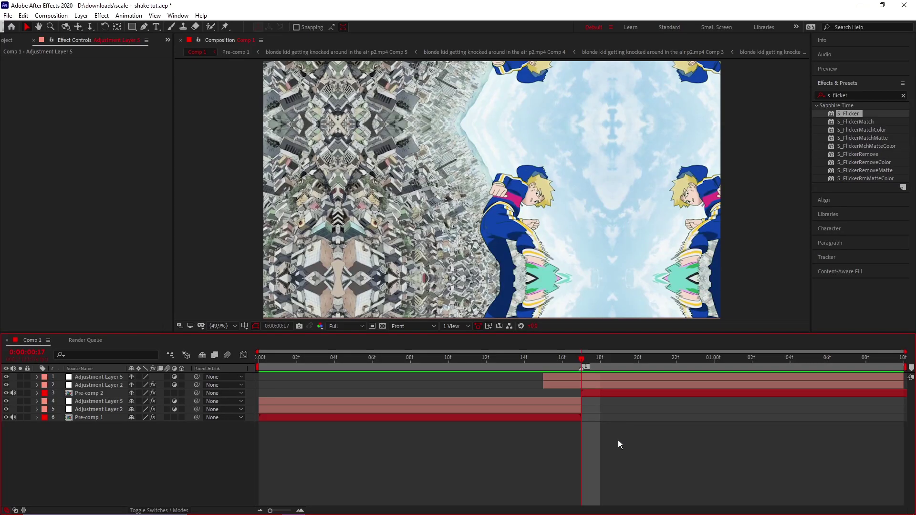
left_click(526, 400)
left_click(32, 60)
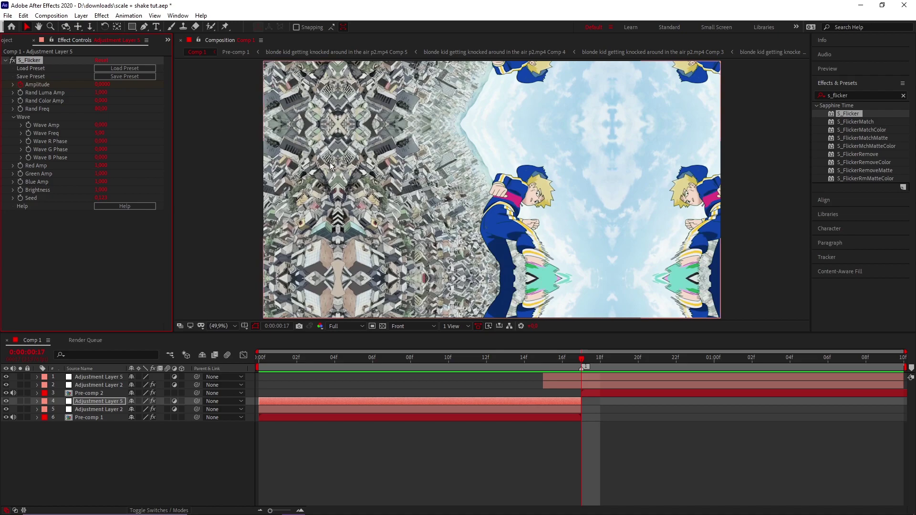
left_click(588, 377)
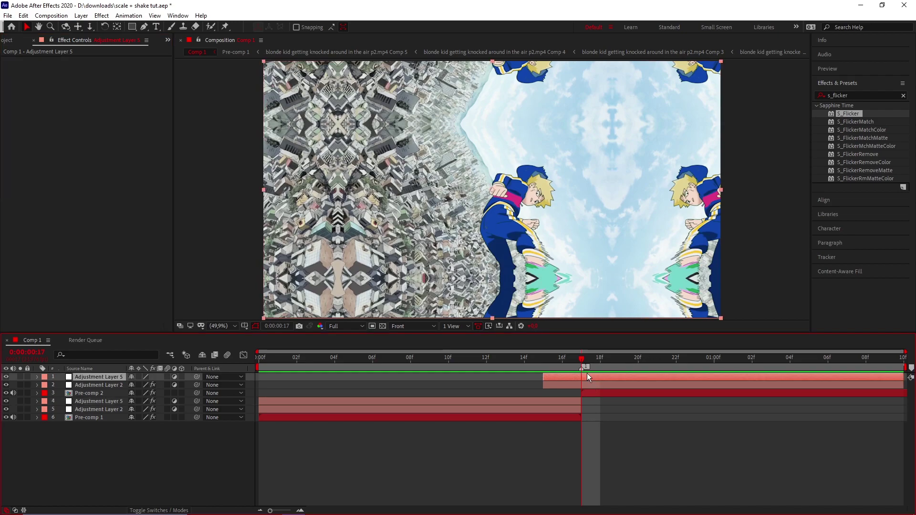
key("i")
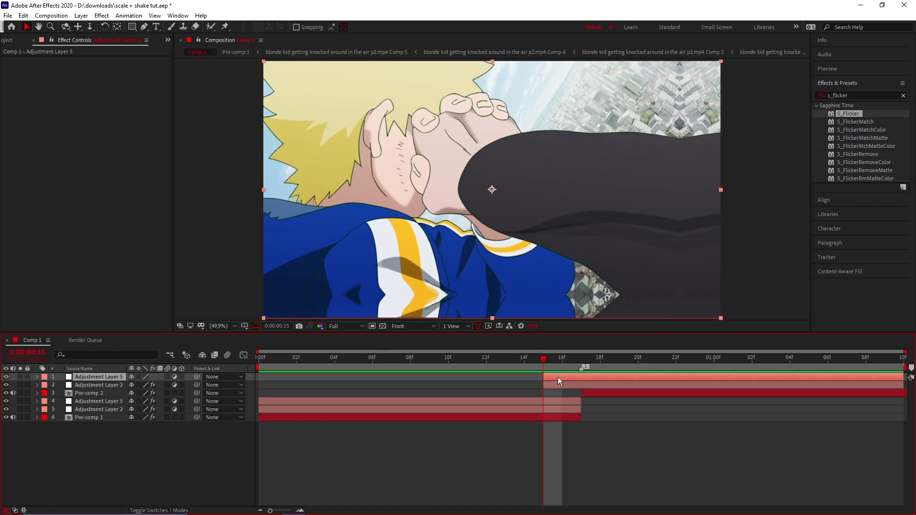
key("ctrl+alt+shift+e")
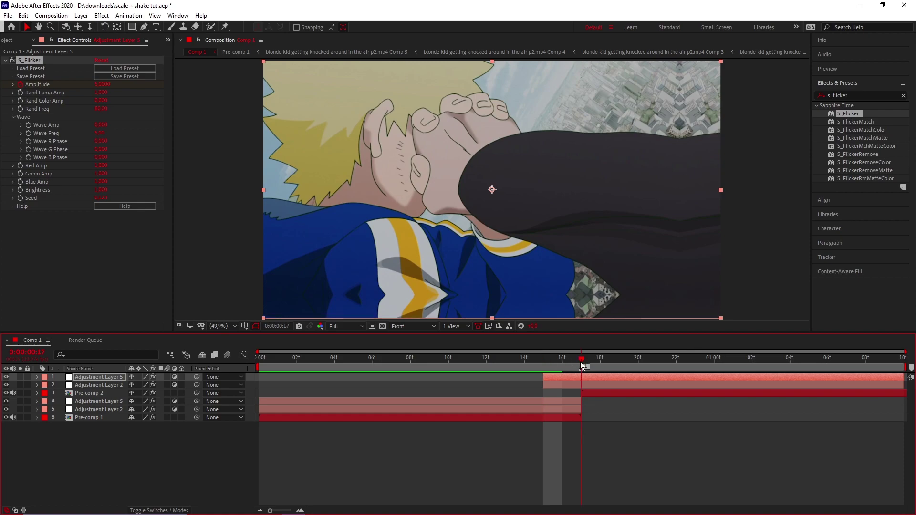
Step: Play the composition from the first frame to review the flashes and shakes across both clips
key("Home")
left_click(462, 444)
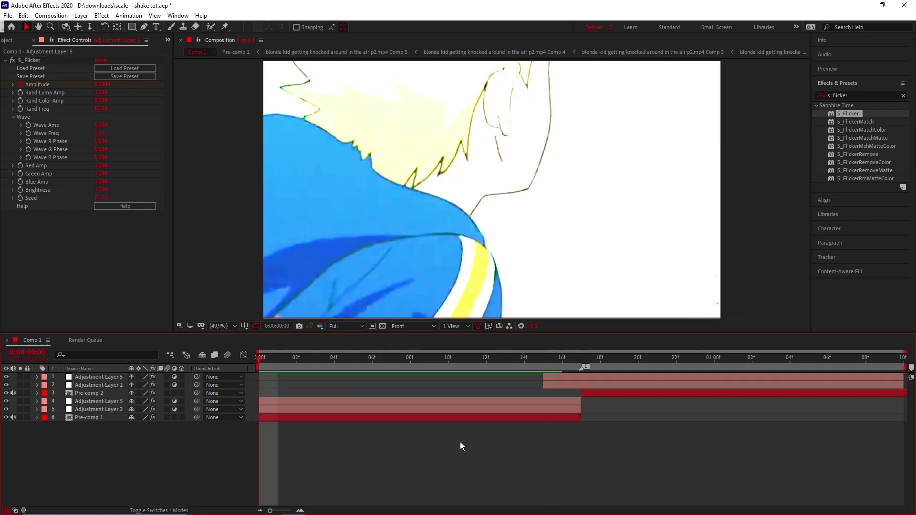
key("space")
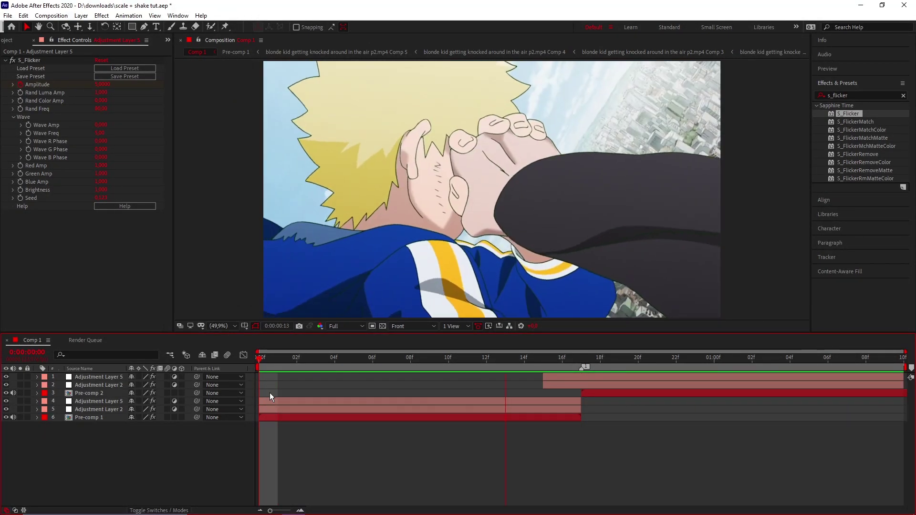
left_click(543, 478)
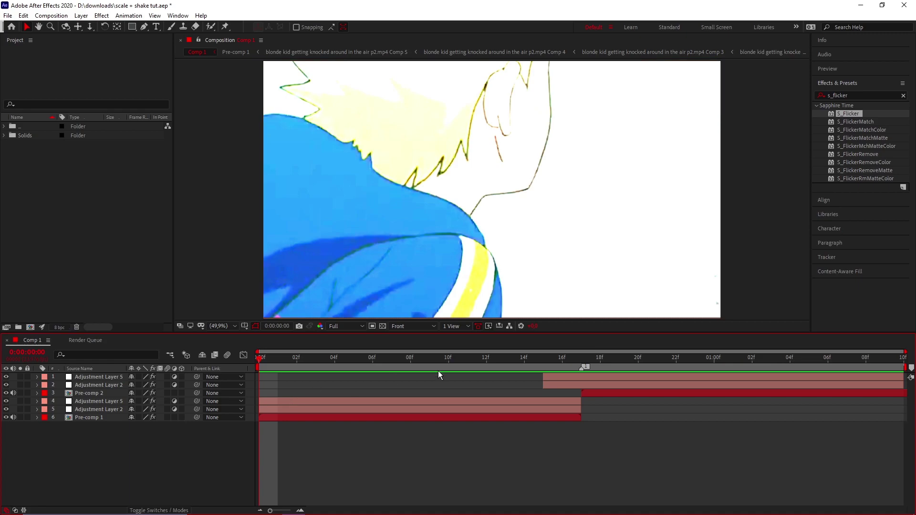
key("space")
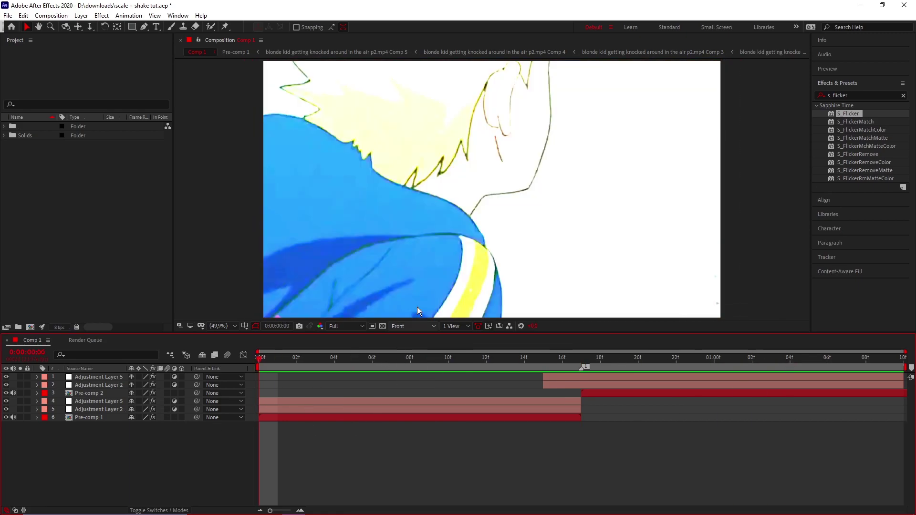